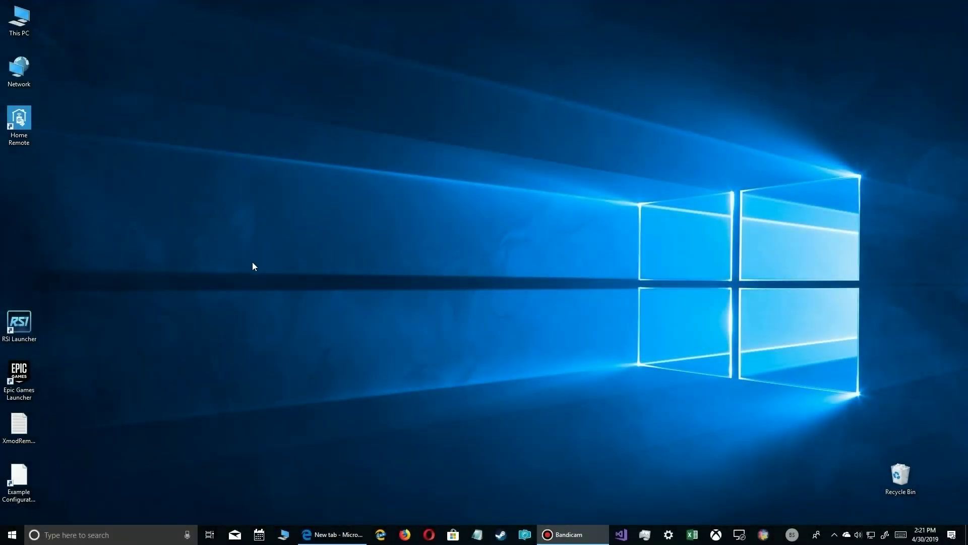
- Restore the Microsoft Edge new-tab window from the taskbar
left_click(333, 535)
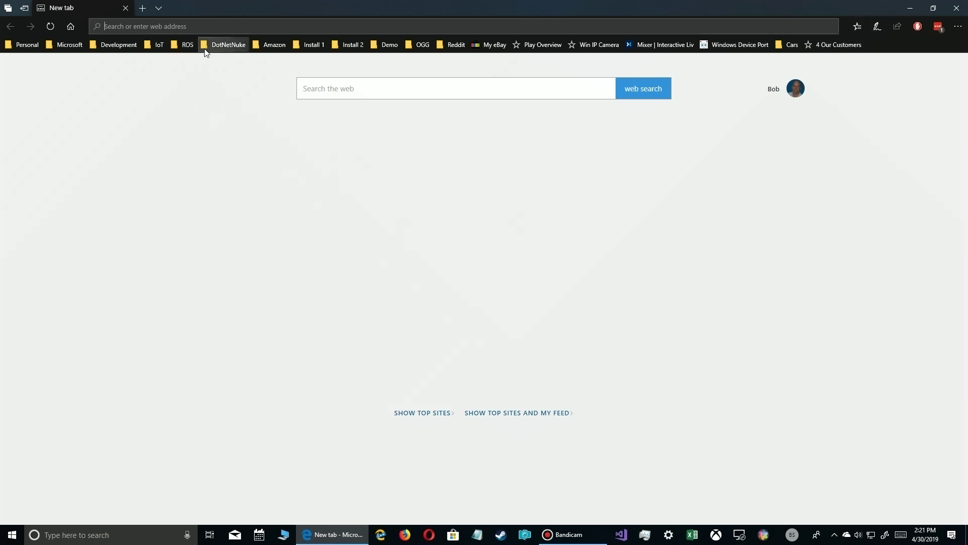
- In the Development folder, drag 'Welcome to Visual Studio Online' down toward 'The 1st Page of Google'
left_click(123, 43)
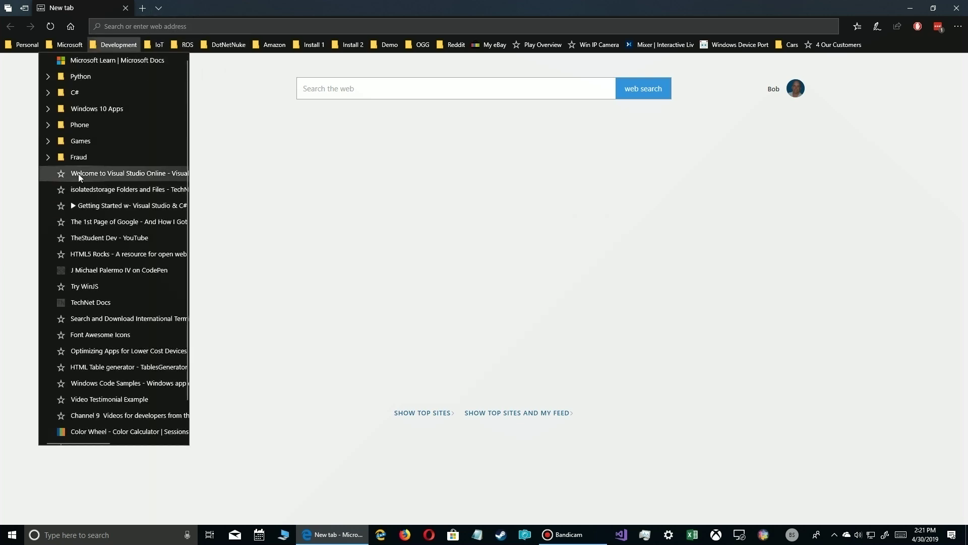
mouse_move(83, 174)
left_mouse_down()
mouse_move(83, 290)
mouse_move(74, 135)
mouse_move(74, 204)
mouse_move(79, 183)
left_mouse_up()
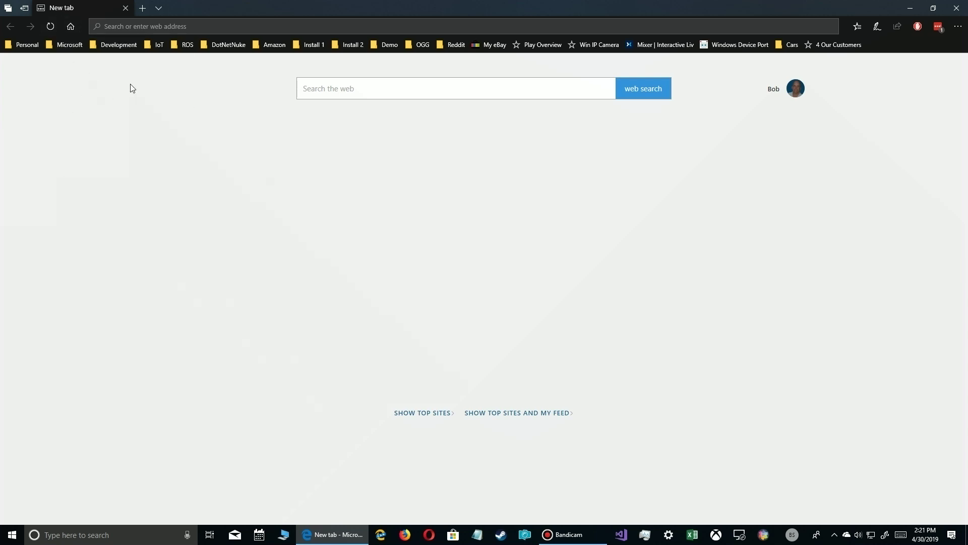
left_click(69, 45)
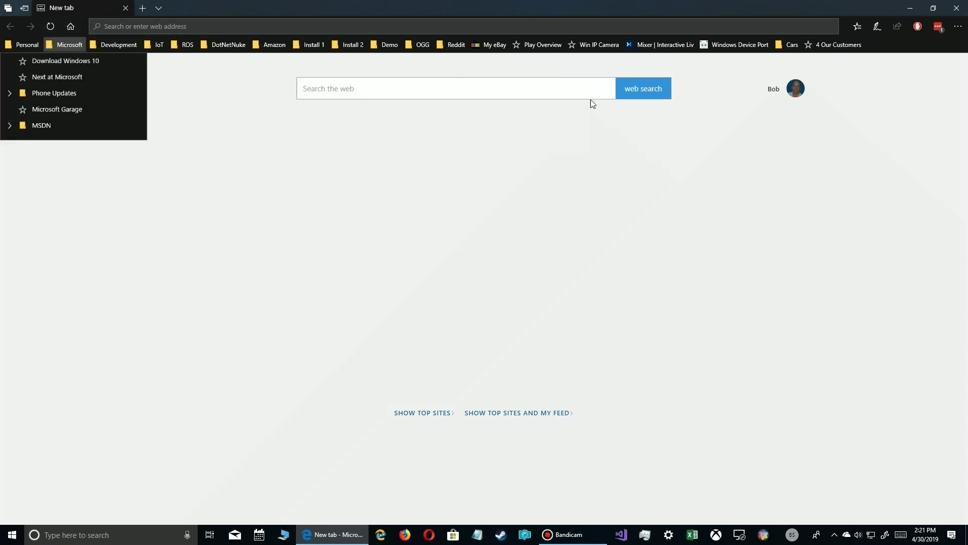
key("Escape")
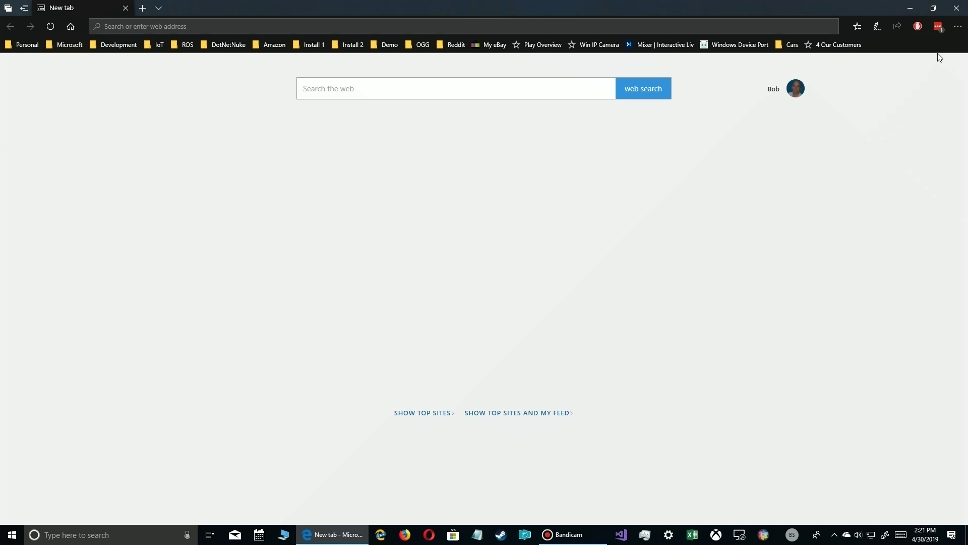
left_click(958, 26)
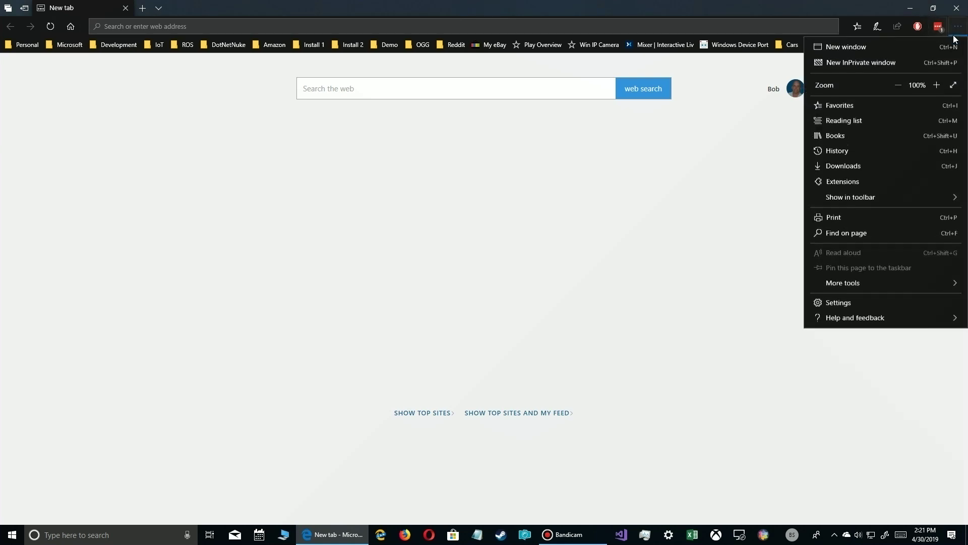
- In the Favorites pane's Microsoft folder, move Download Windows 10 below Next at Microsoft
left_click(846, 105)
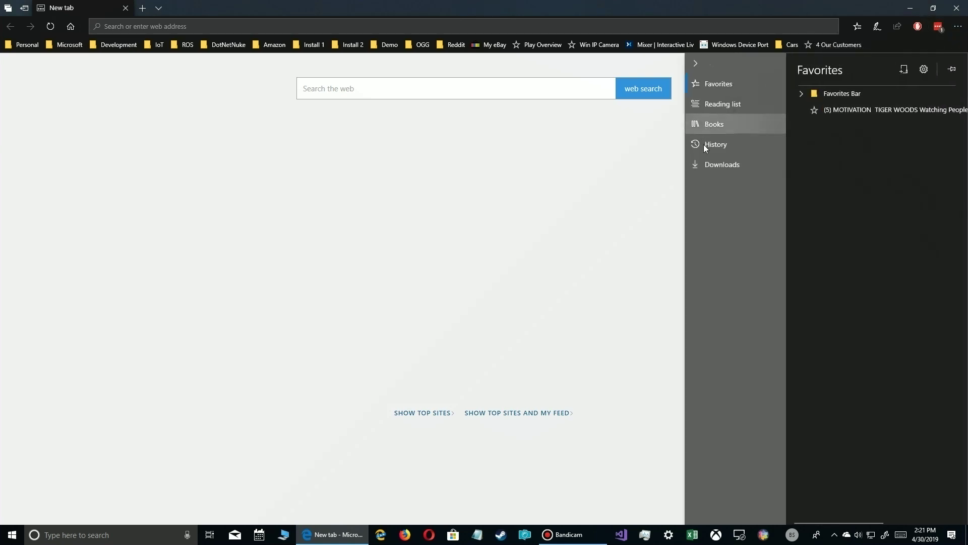
left_click(801, 94)
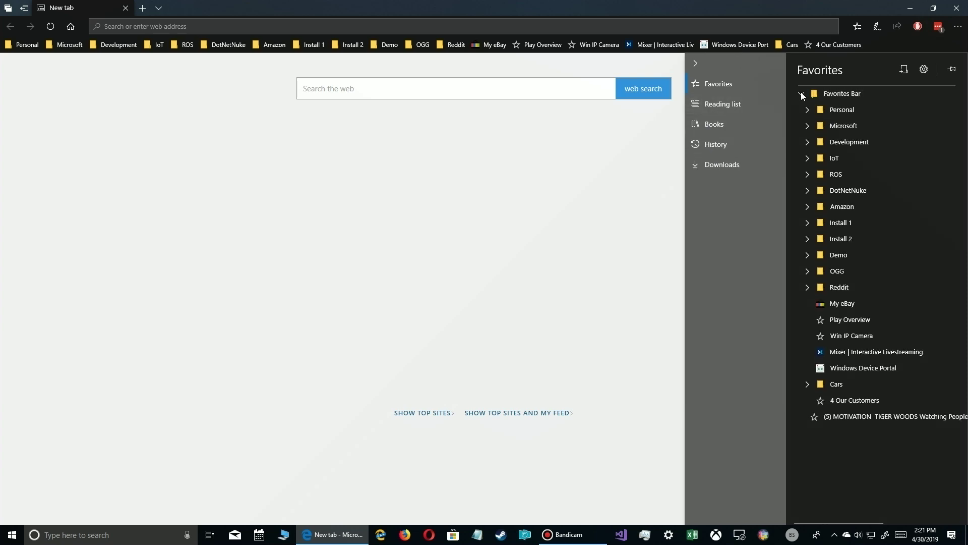
left_click(808, 127)
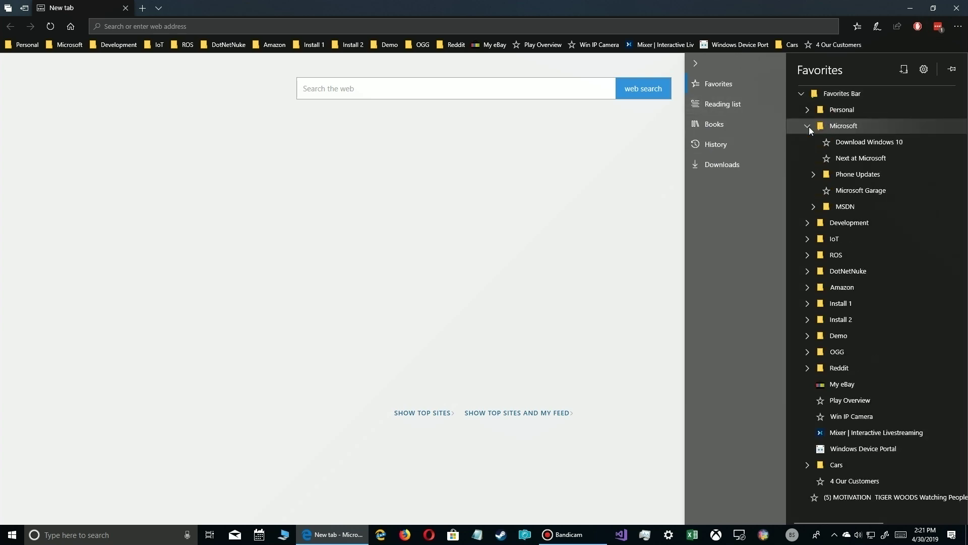
mouse_move(855, 143)
left_mouse_down()
mouse_move(848, 114)
mouse_move(853, 157)
left_mouse_up()
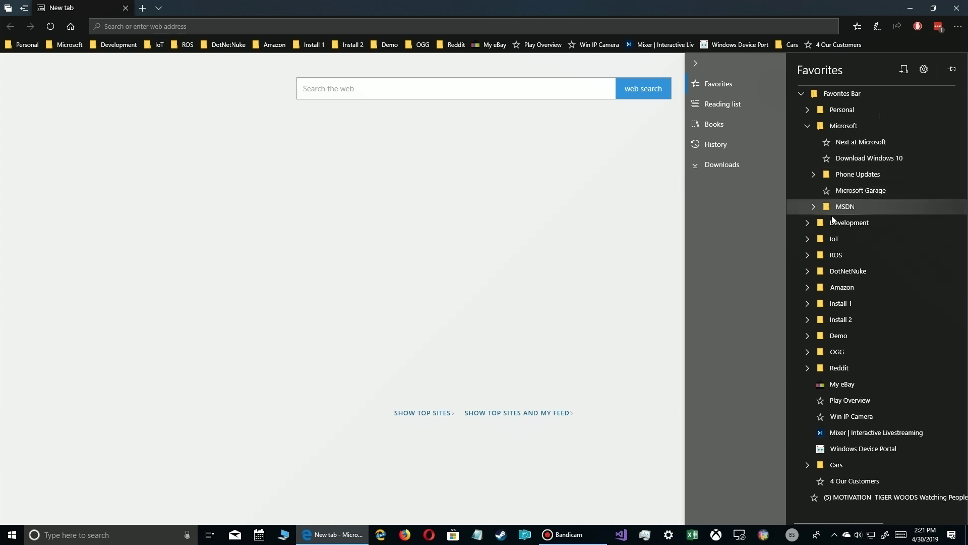
left_click(814, 206)
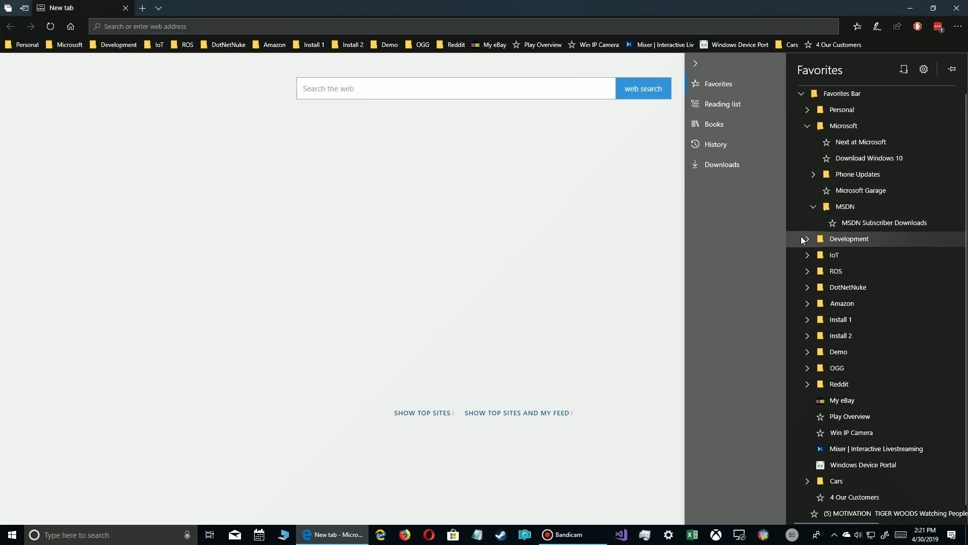
- Move the Publishing to Windows Store bookmark from C# into the Windows 10 Apps folder
left_click(813, 174)
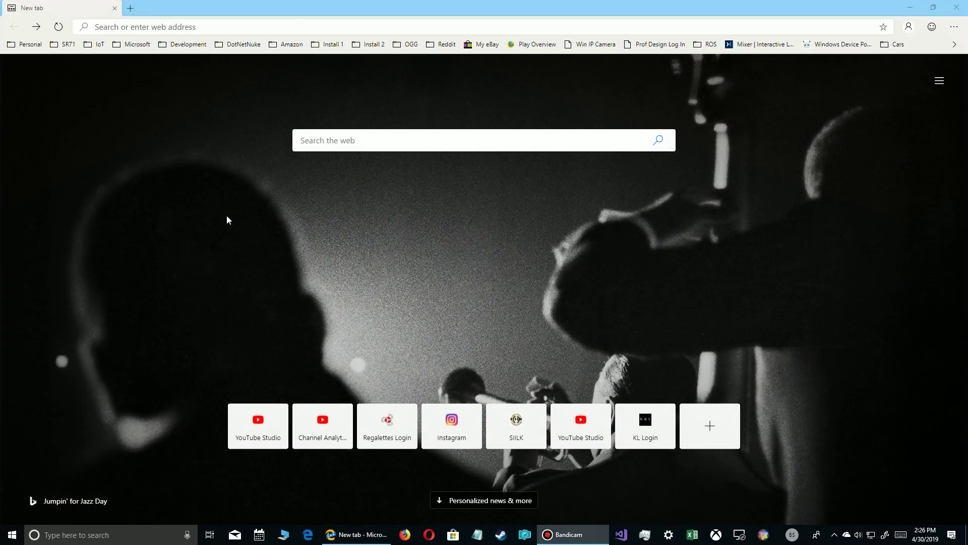
left_click(191, 45)
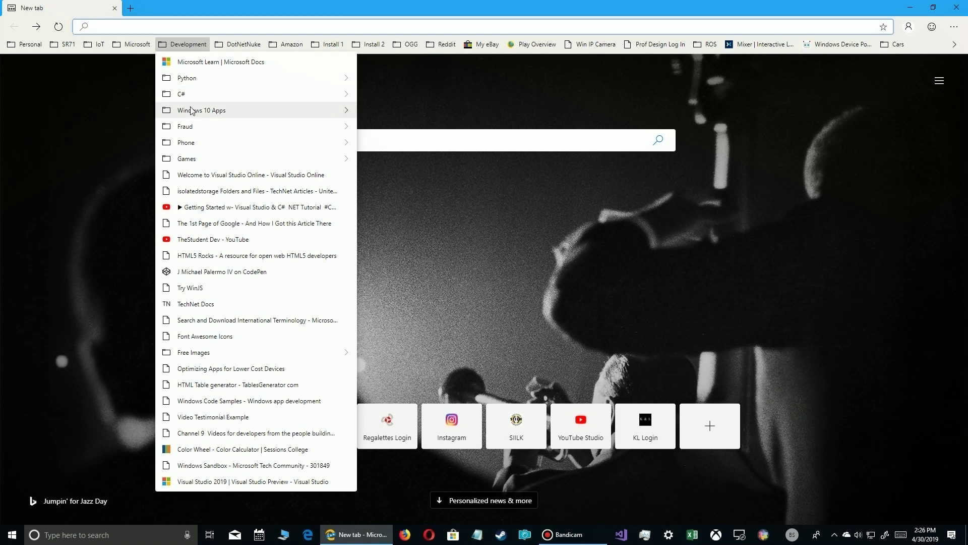
mouse_move(192, 111)
mouse_move(191, 94)
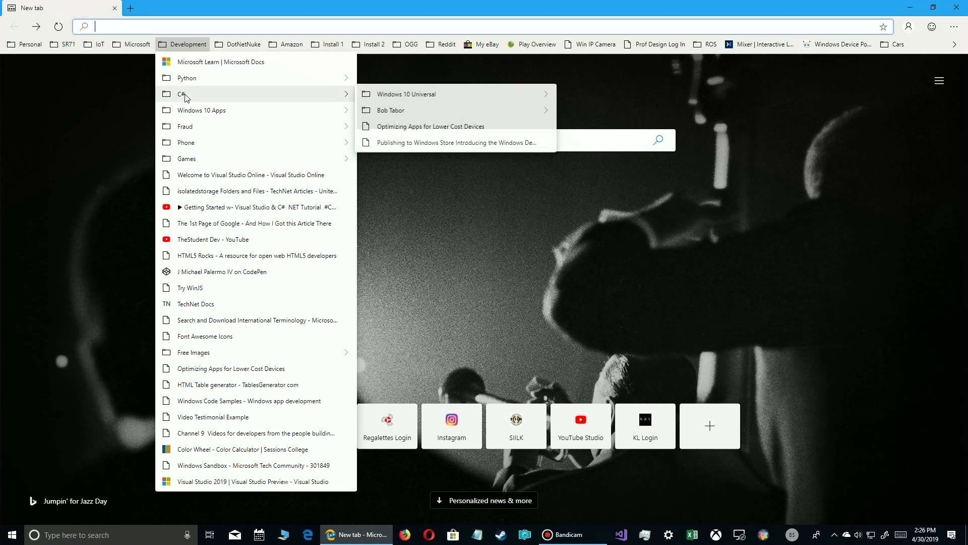
left_click_drag(410, 145, 389, 117)
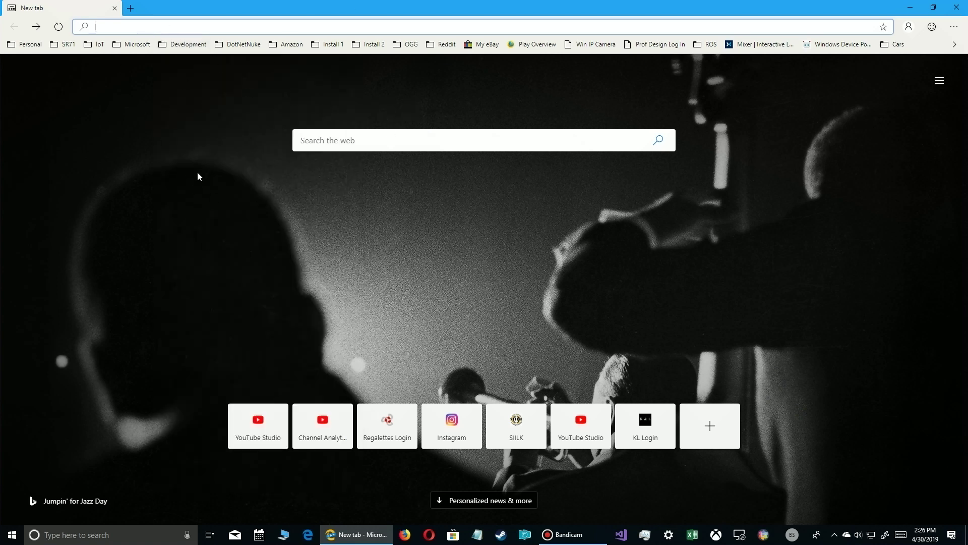
- Check the Microsoft bookmark folder, then show the Favorites submenu from the main menu
left_click(131, 45)
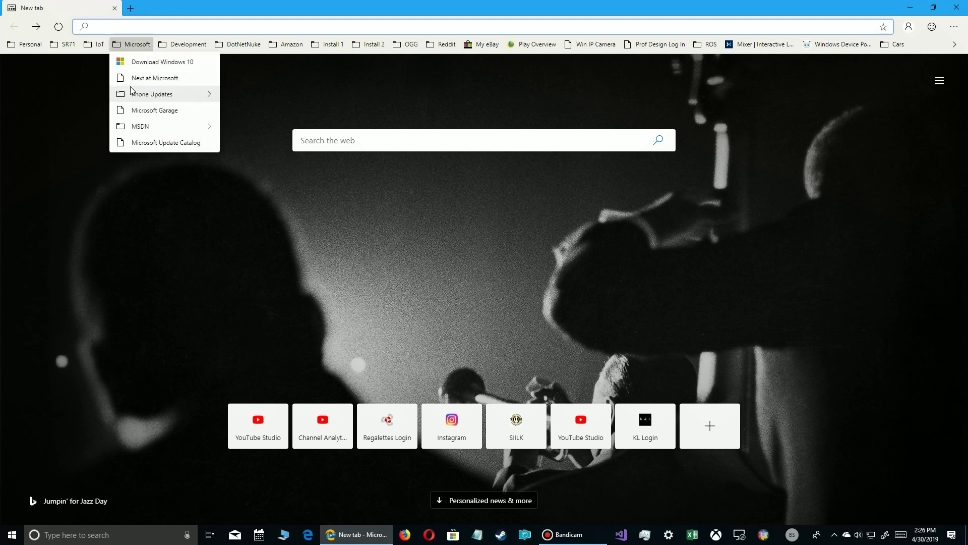
left_click(151, 180)
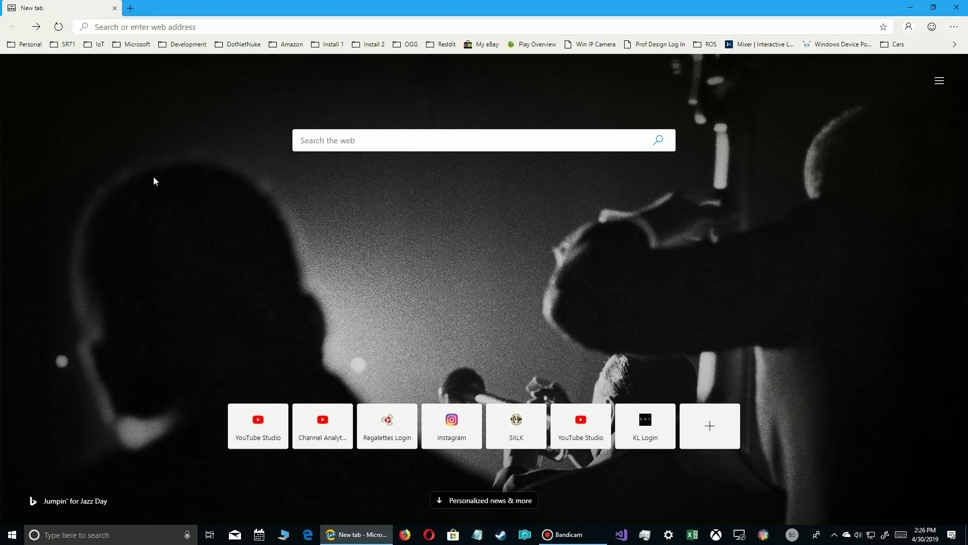
left_click(955, 28)
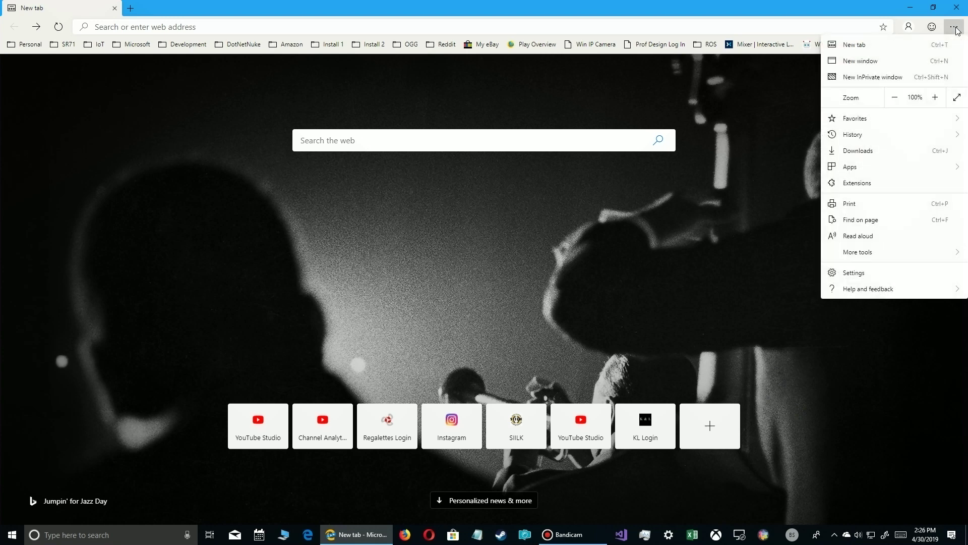
mouse_move(849, 118)
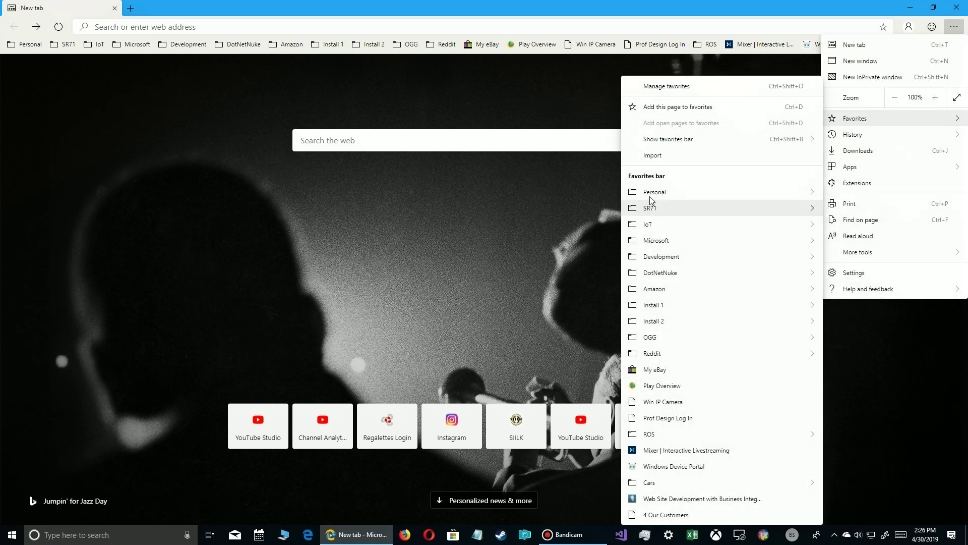
mouse_move(653, 196)
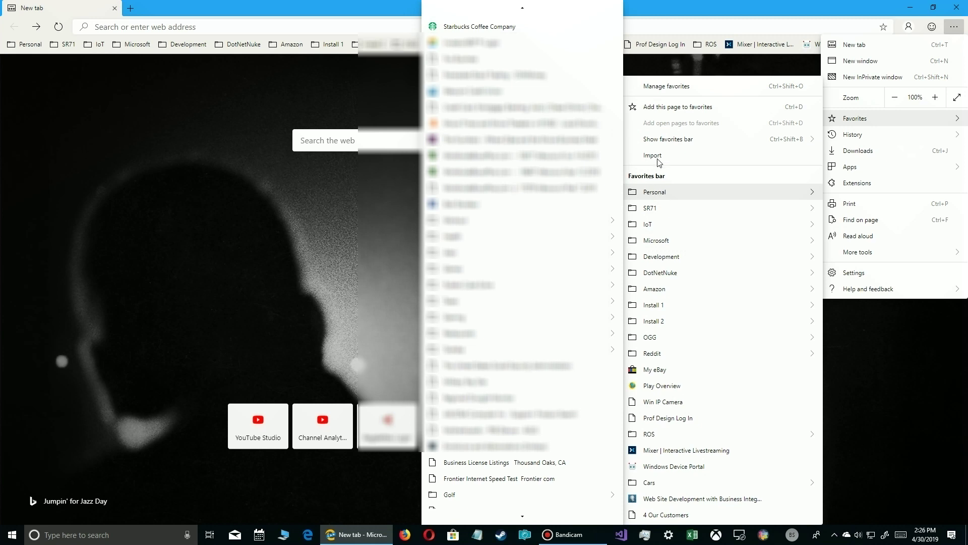
- In Manage favorites, move SR71 below Amazon and drag MSDN Subscriber Downloads out of MSDN
left_click(673, 87)
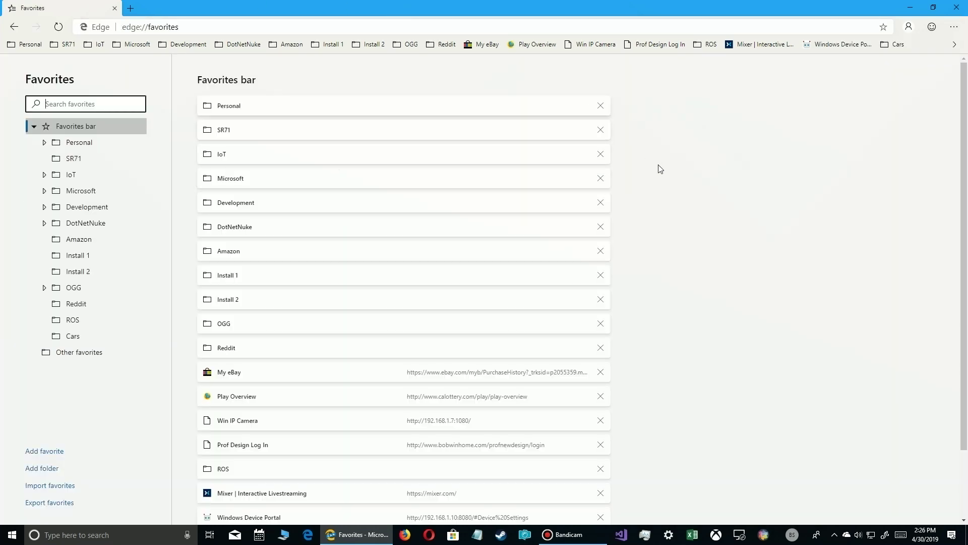
left_click_drag(265, 158, 297, 252)
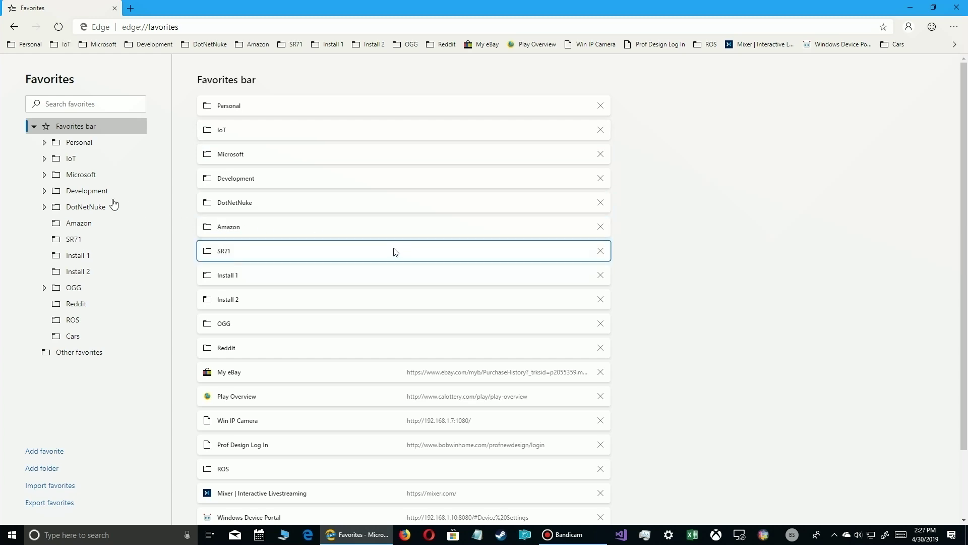
left_click(44, 175)
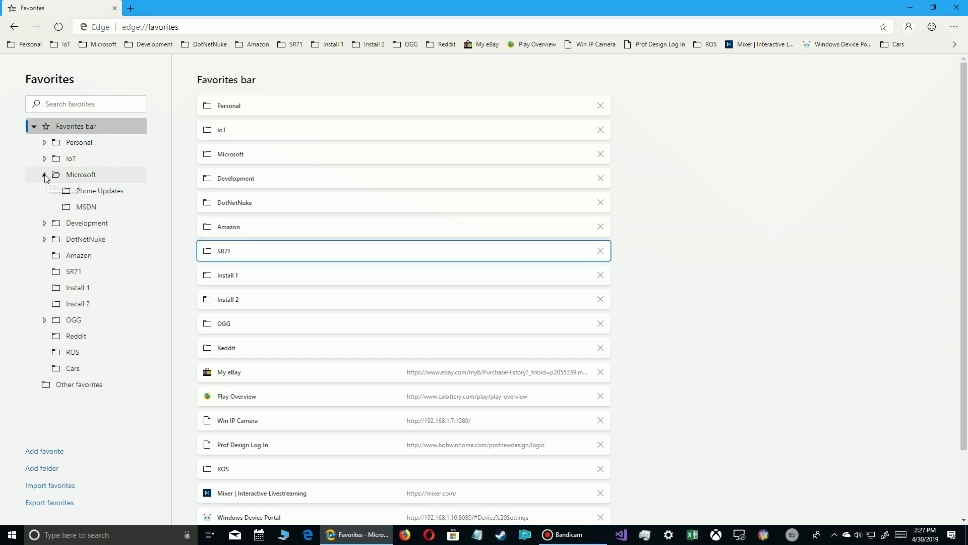
left_click(79, 208)
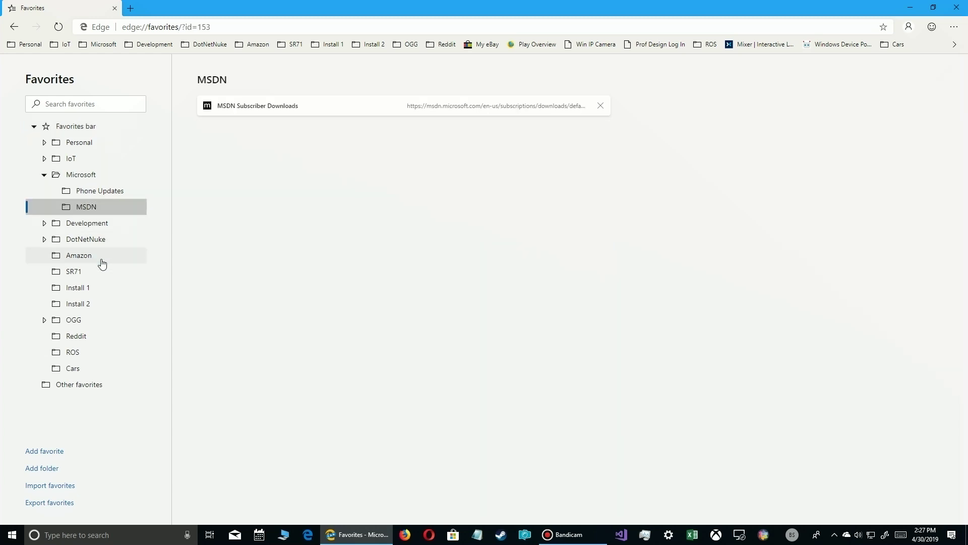
left_click_drag(307, 110, 81, 177)
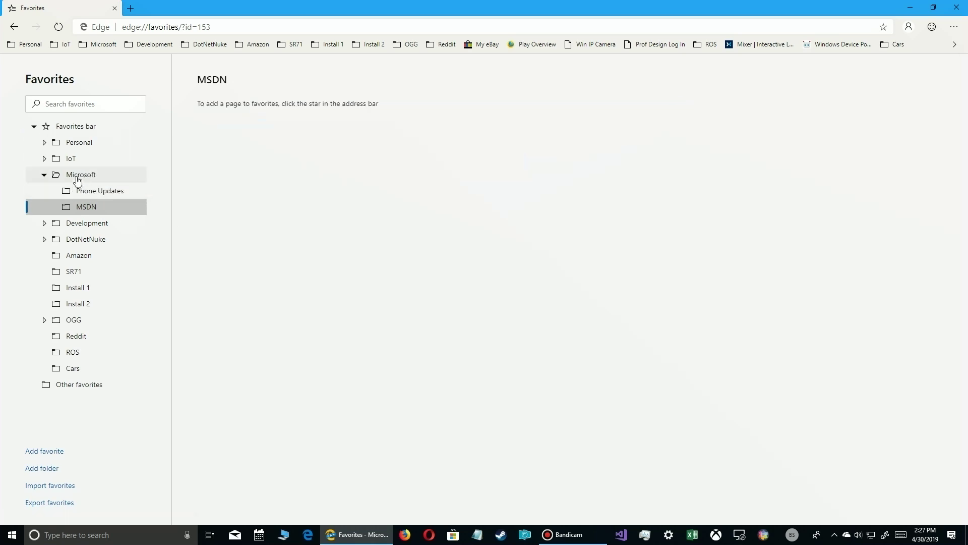
- Drag an item out of the Microsoft folder, then expand DotNetNuke and IoT to list IoT's favorites
left_click(79, 179)
left_click_drag(284, 111, 49, 241)
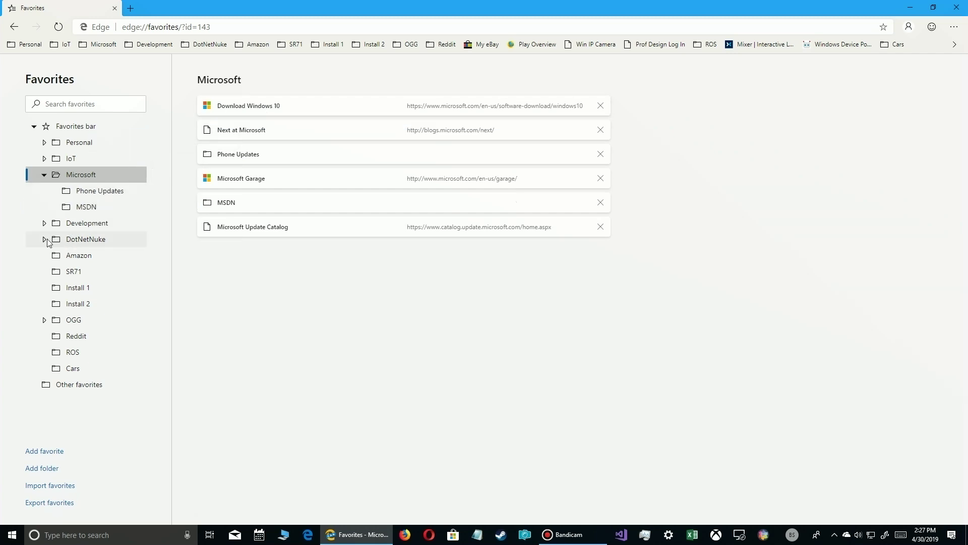
left_click(45, 239)
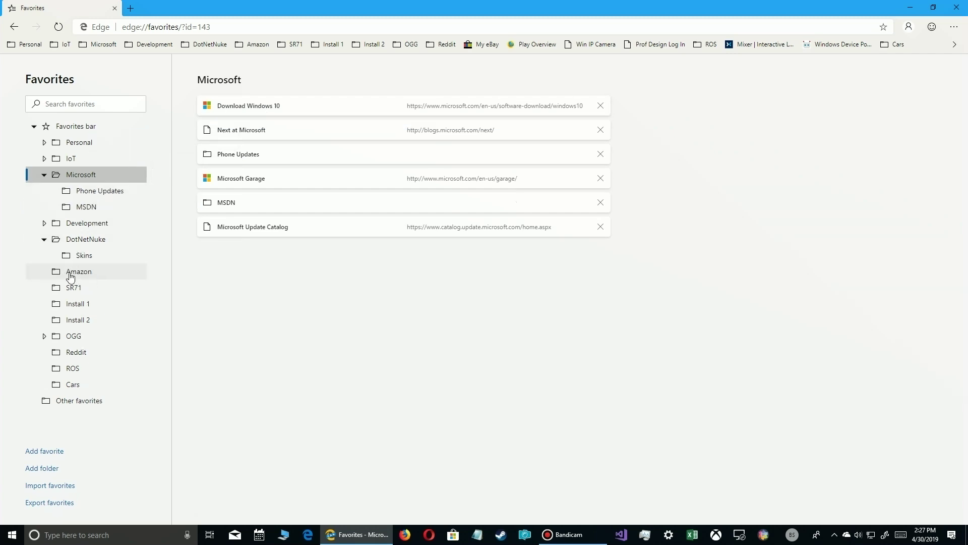
left_click(71, 159)
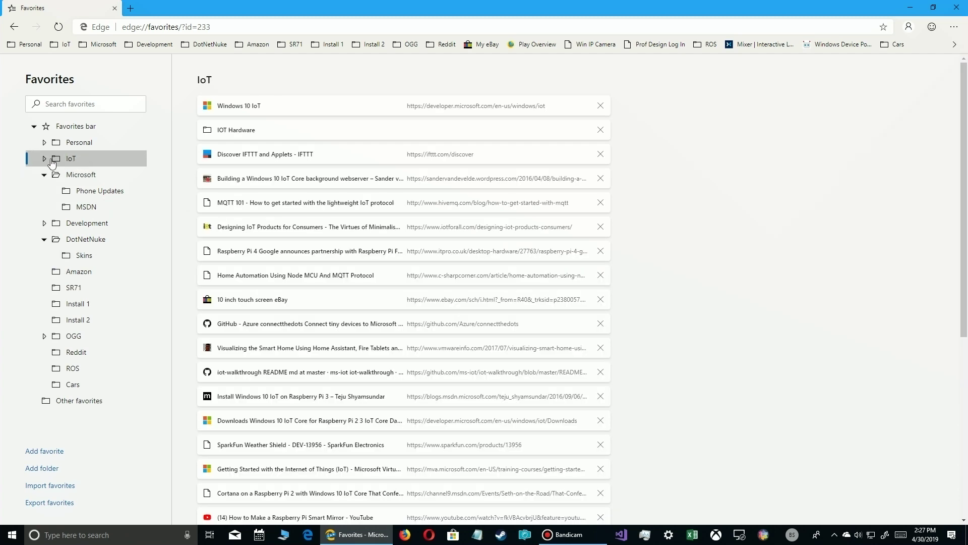
left_click(48, 160)
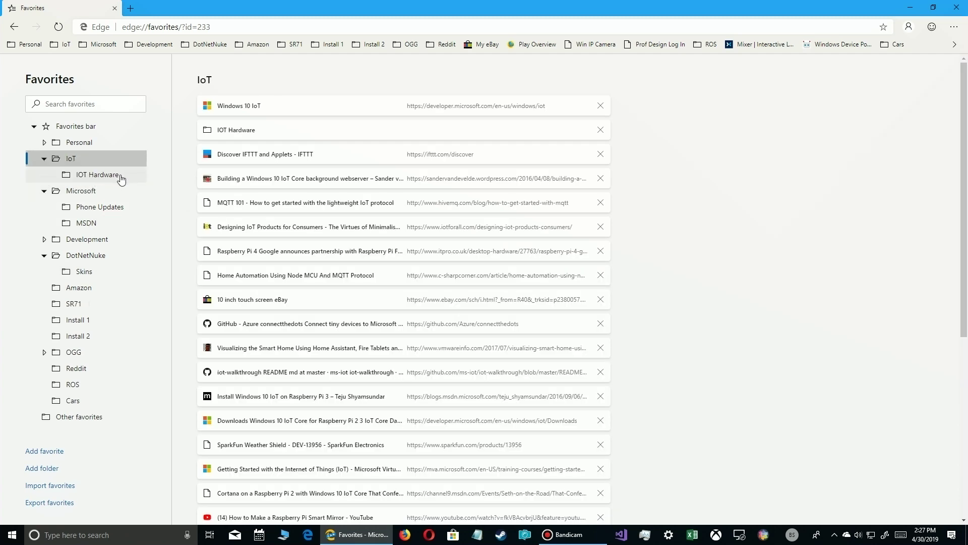
right_click(71, 162)
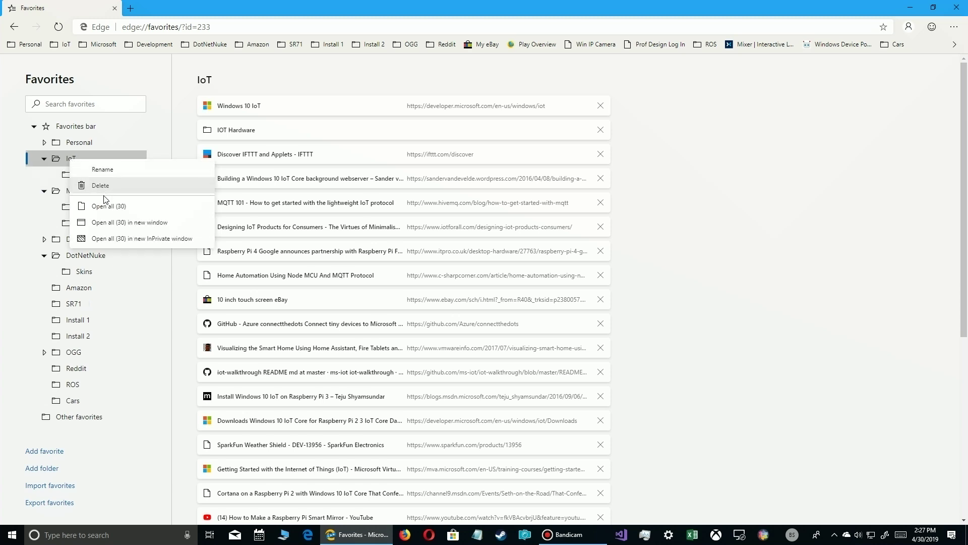
left_click(108, 238)
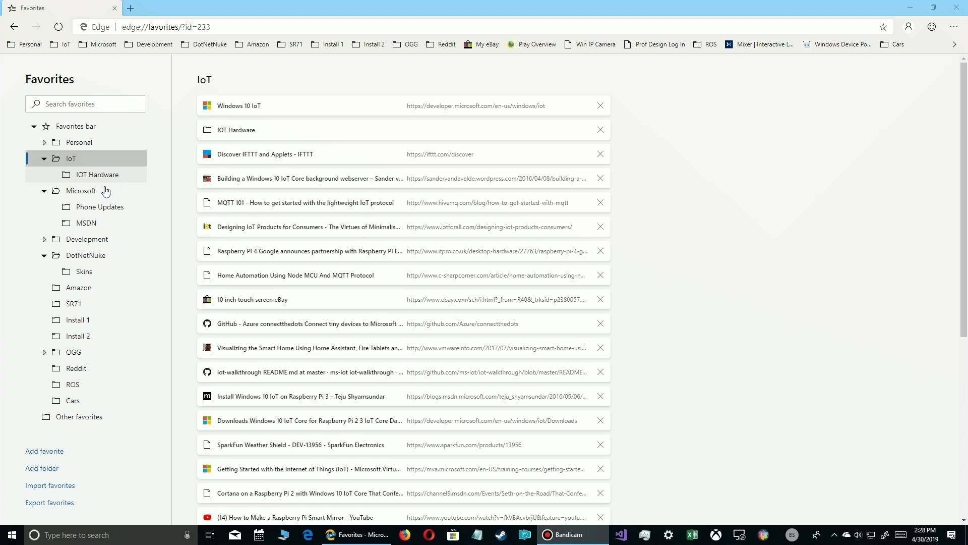
right_click(78, 146)
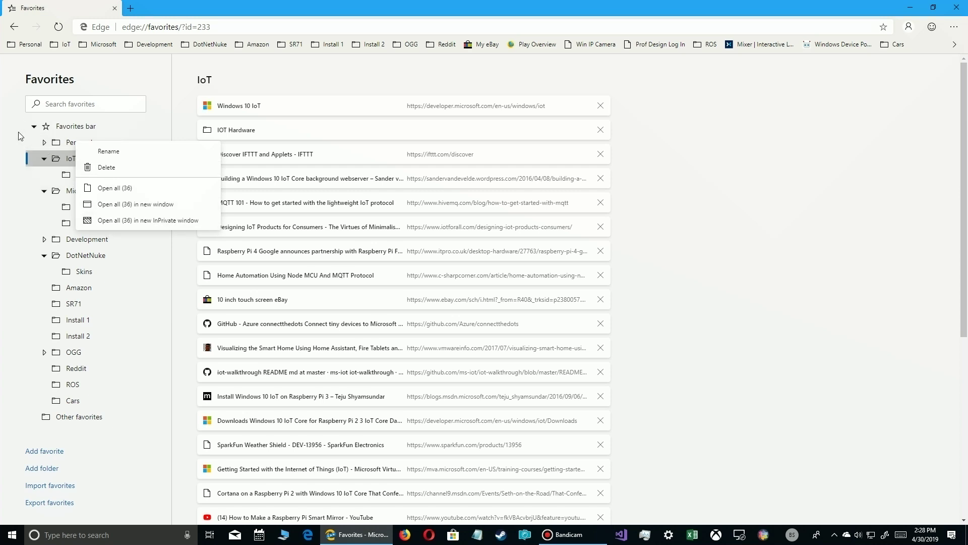
left_click(25, 360)
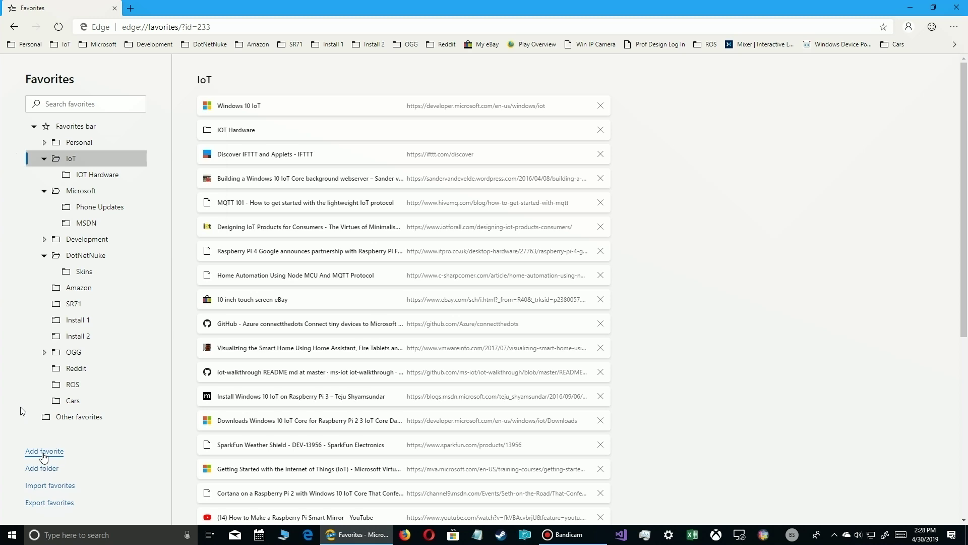
left_click(43, 451)
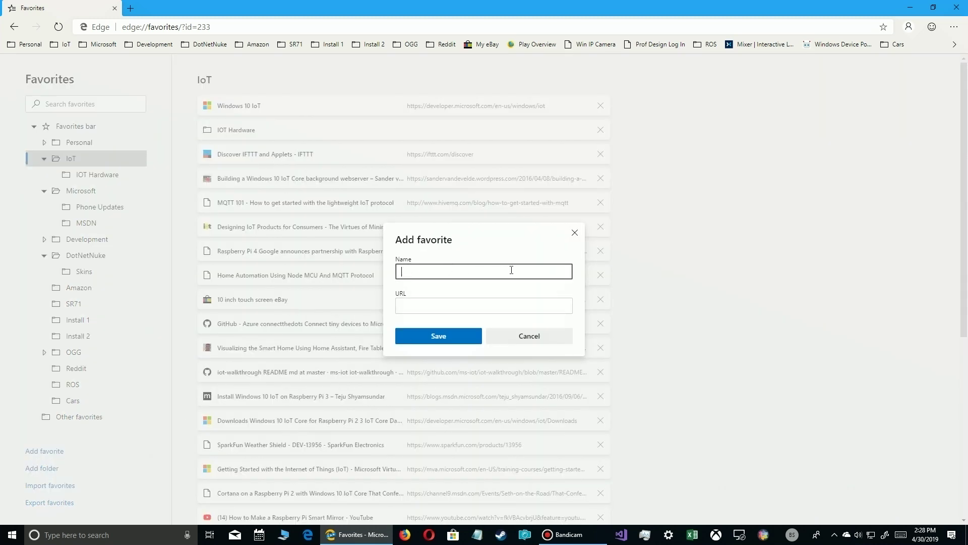
left_click(442, 304)
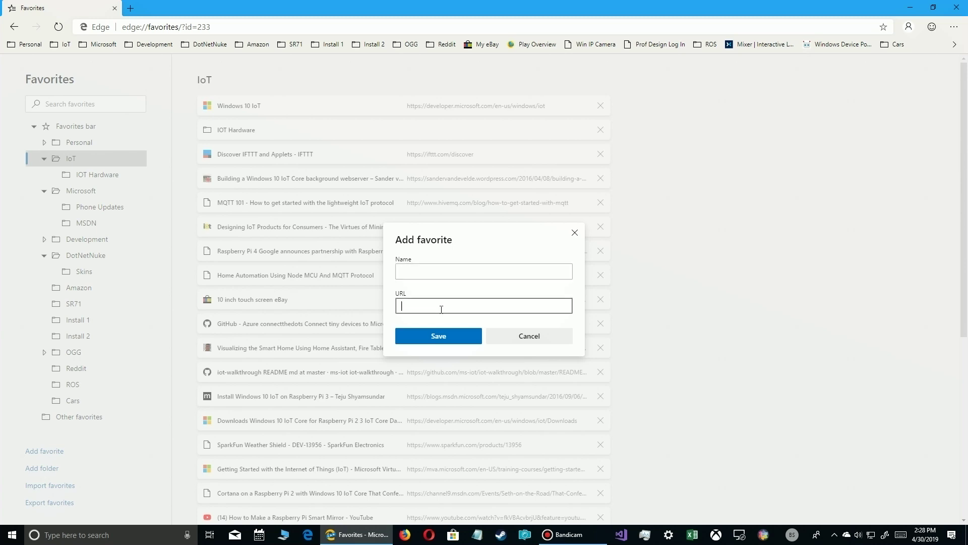
left_click(531, 342)
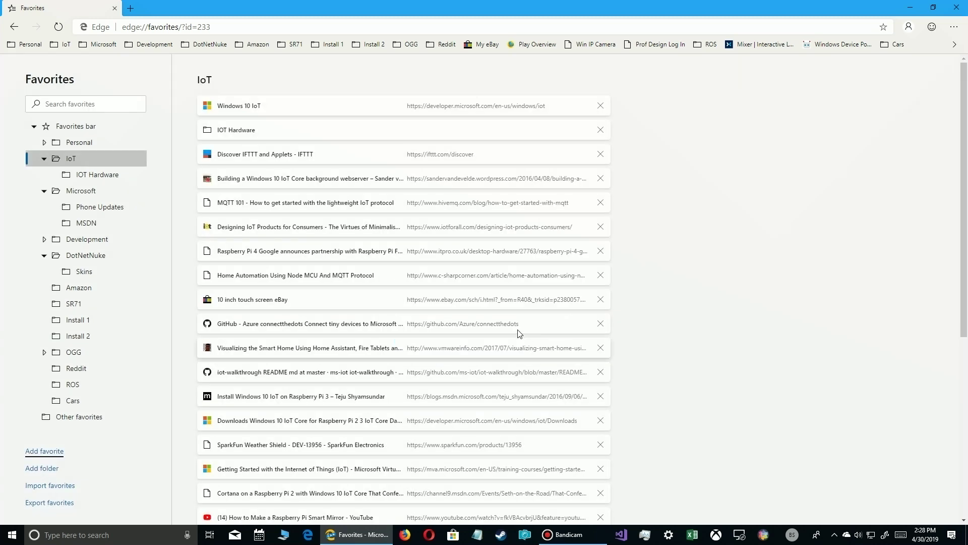
- Search for oldguygeek in a new tab and open the Old Guy Geek website
left_click(131, 9)
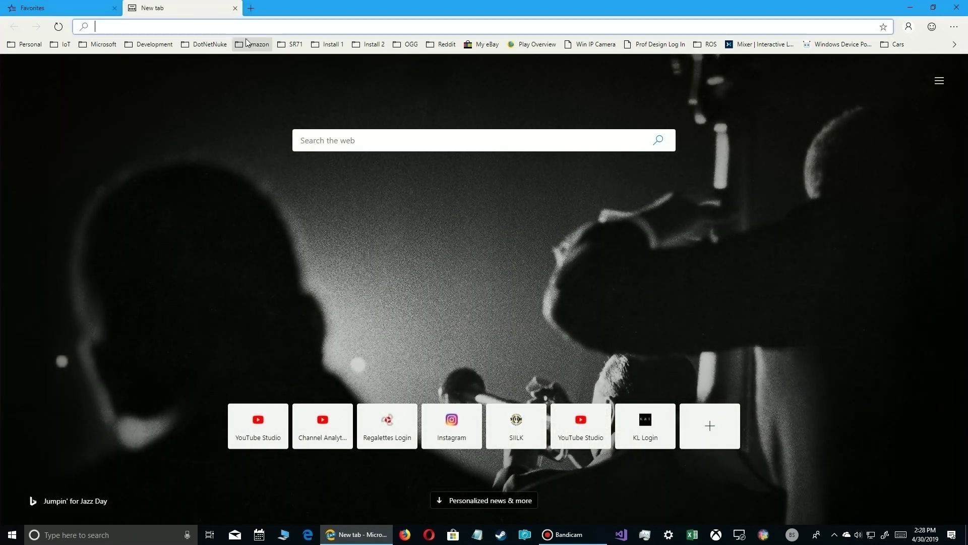
type("ol")
key("Return")
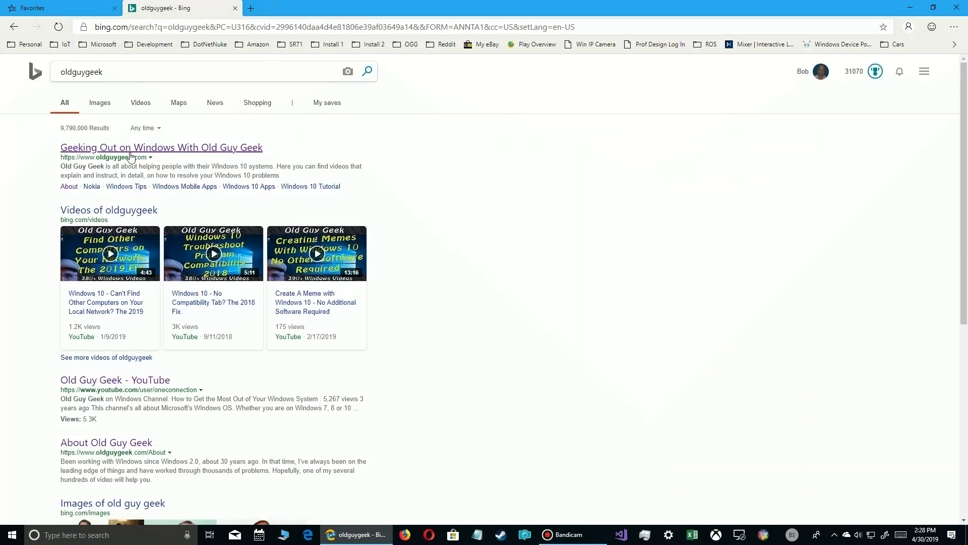
left_click(130, 154)
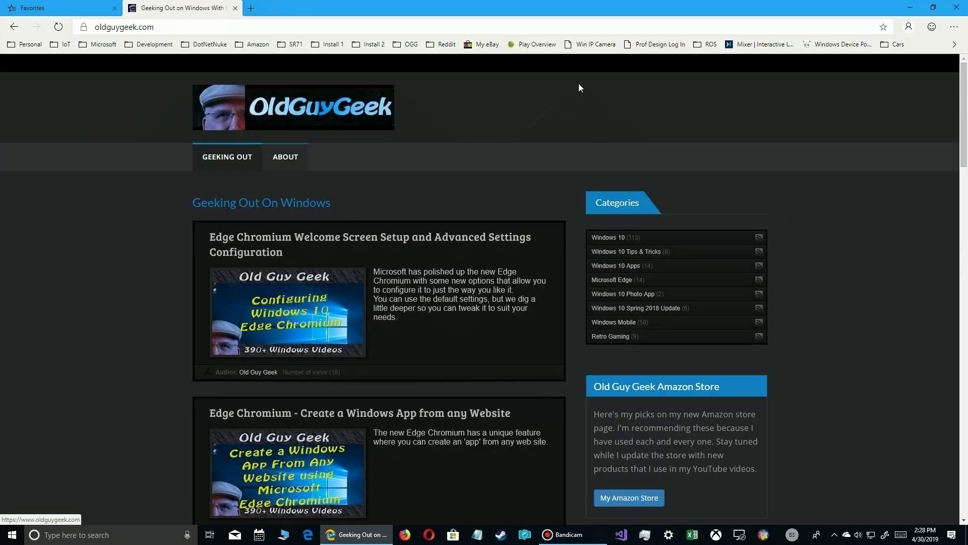
- Save the Old Guy Geek page as a favorite in the OGG folder and close its tab
left_click(884, 27)
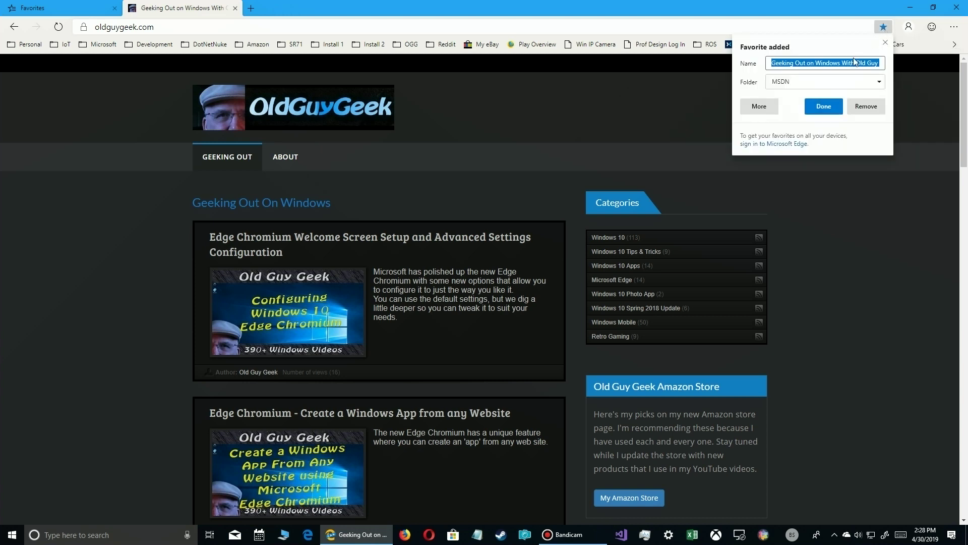
left_click(881, 82)
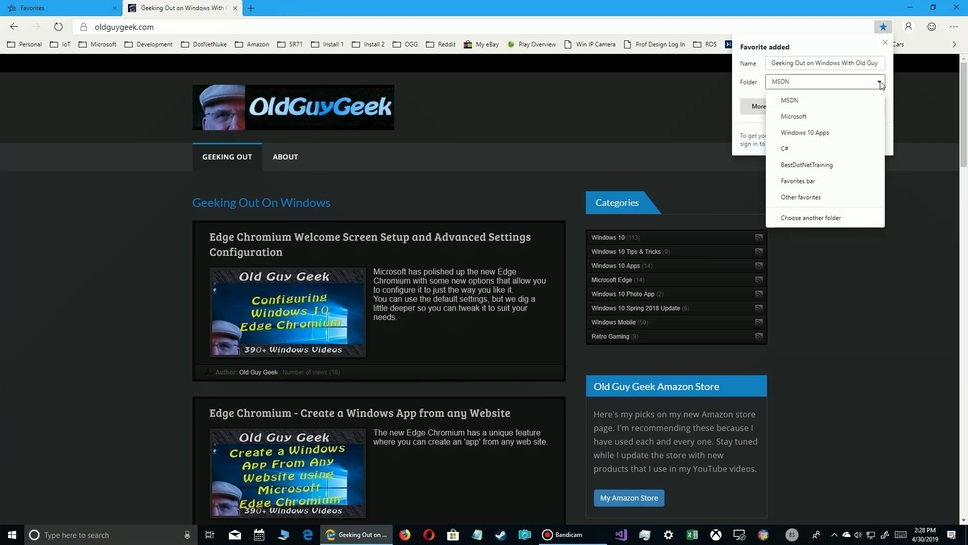
left_click(802, 180)
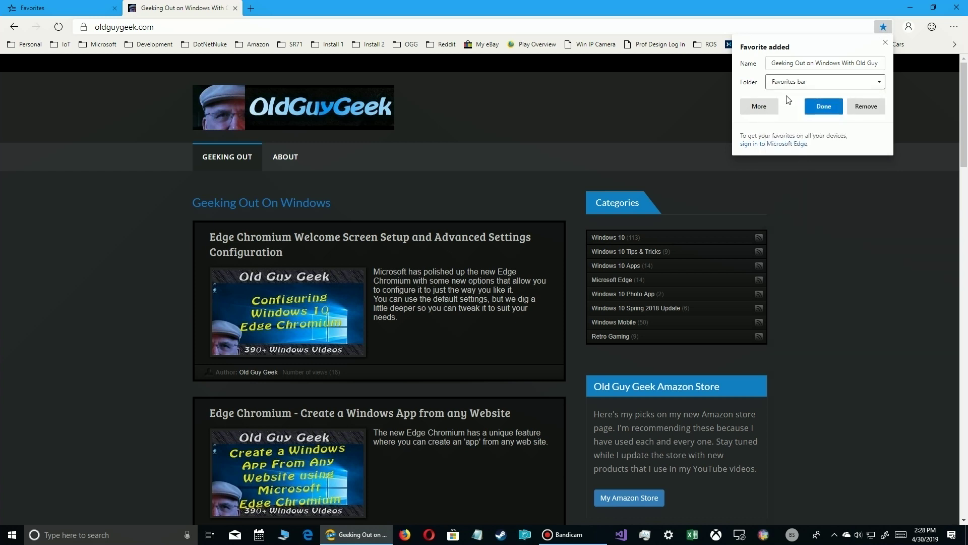
left_click(759, 106)
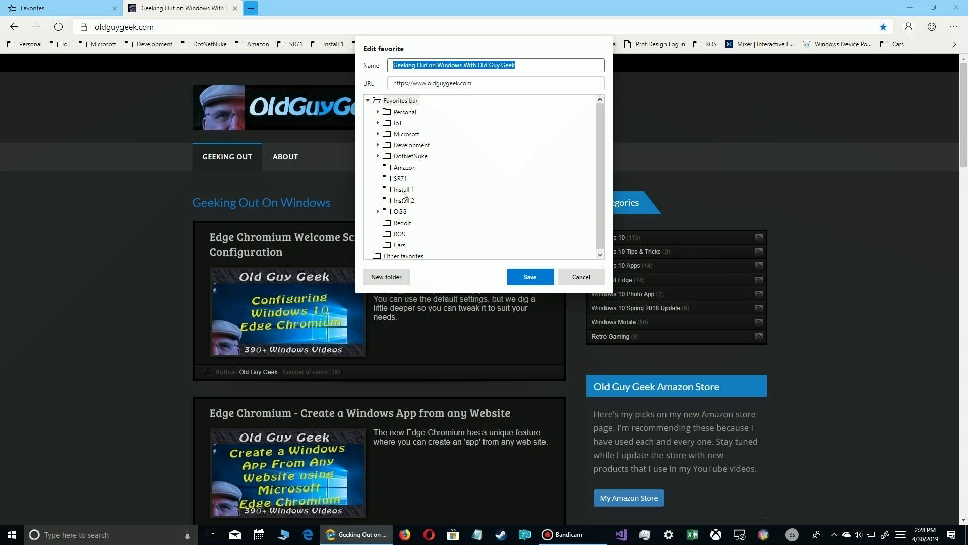
left_click(401, 213)
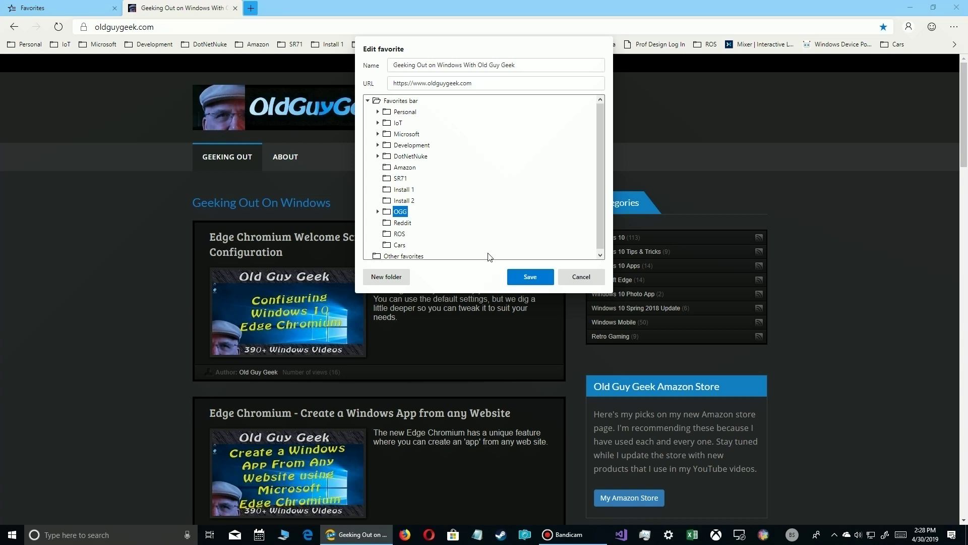
left_click(524, 275)
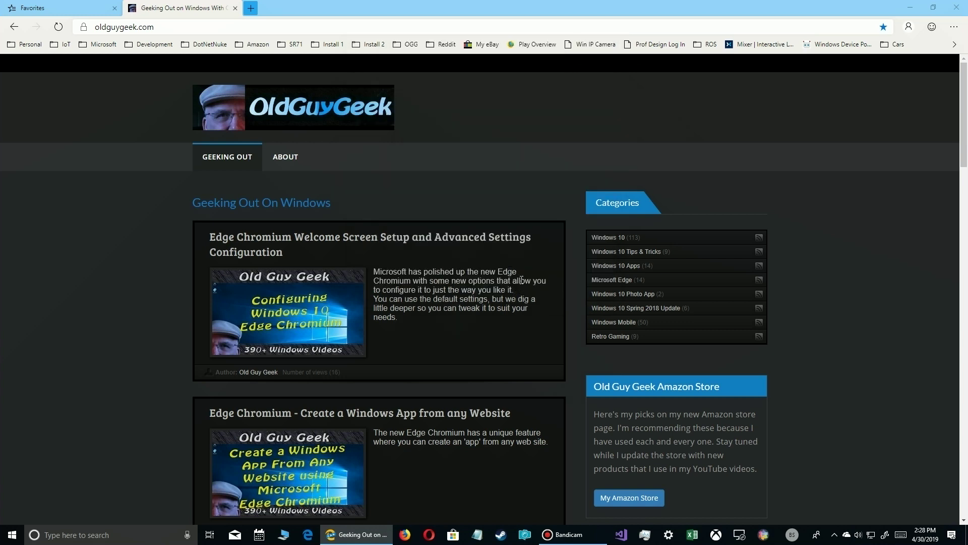
left_click(235, 8)
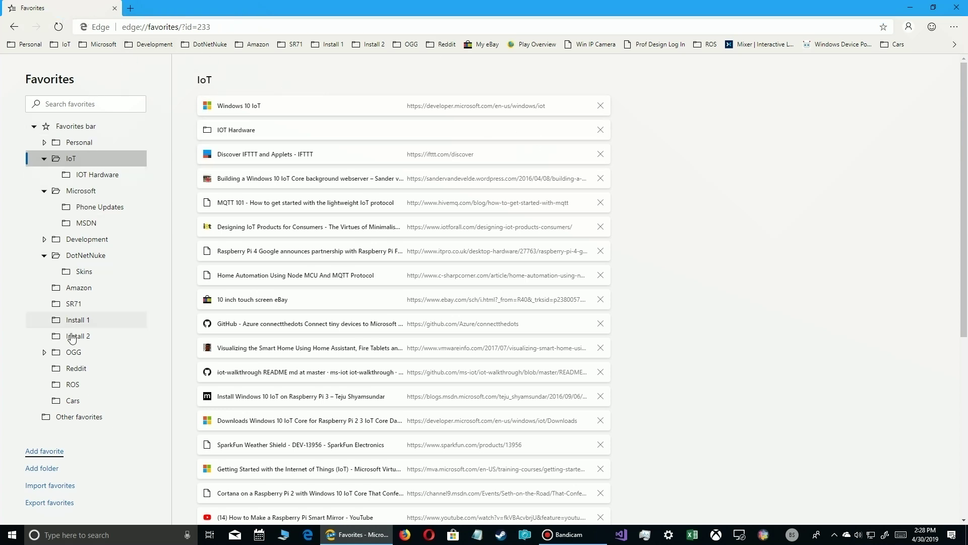
- Drag the Geeking Out on Windows favorite up to second place in OGG, below Social Blade
left_click(45, 352)
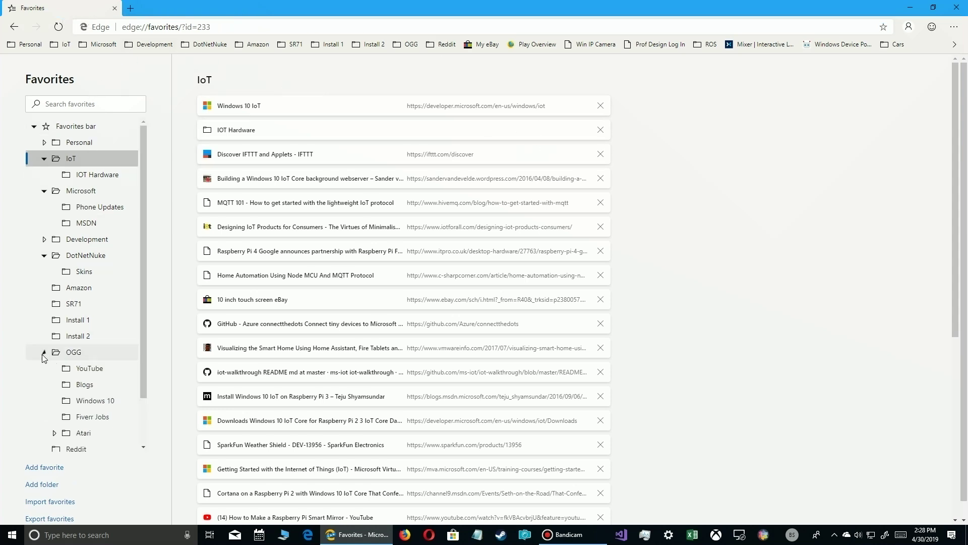
left_click(76, 353)
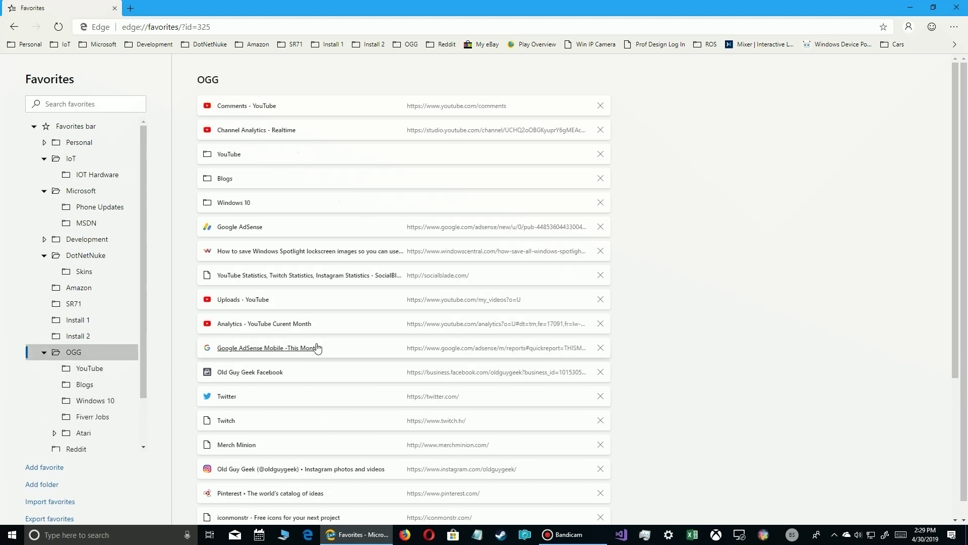
scroll(323, 343, "down", 4)
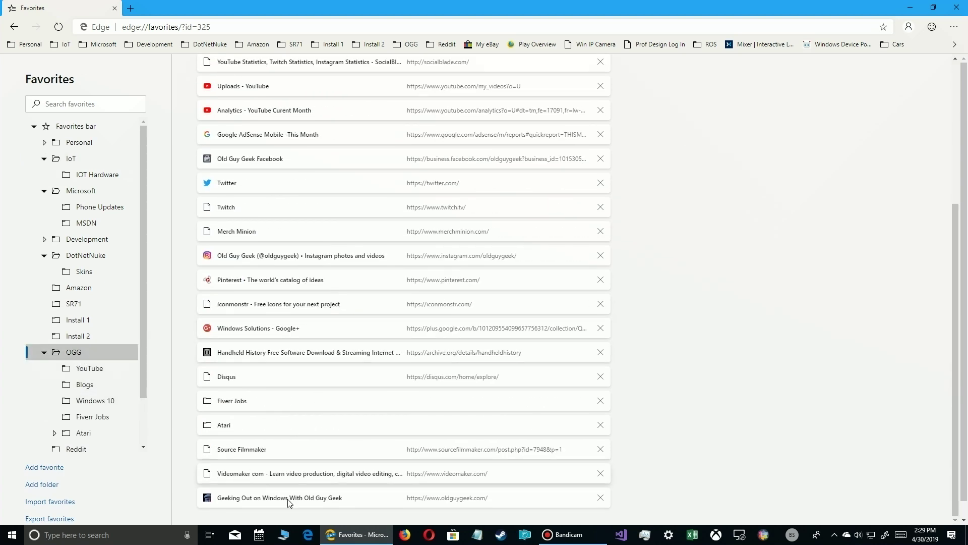
left_click_drag(373, 495, 368, 89)
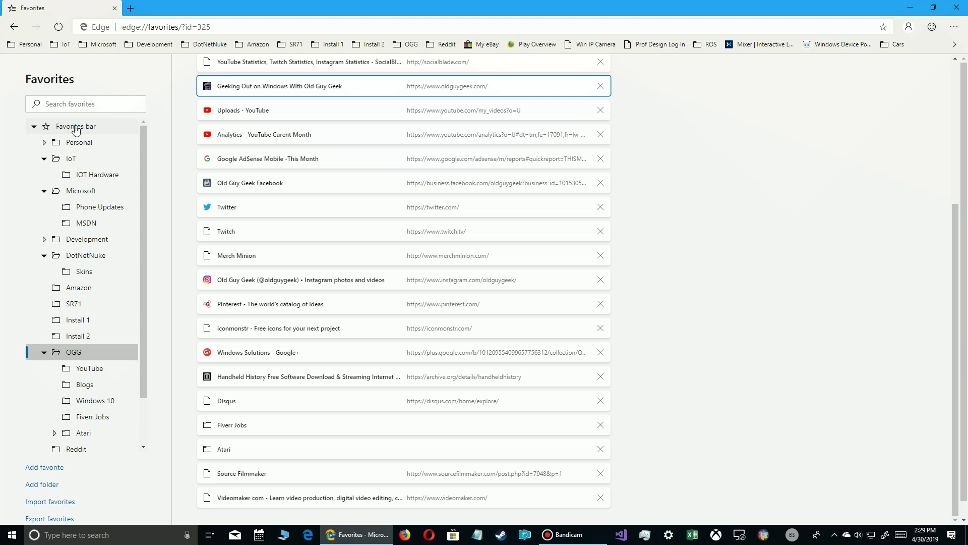
left_click(76, 130)
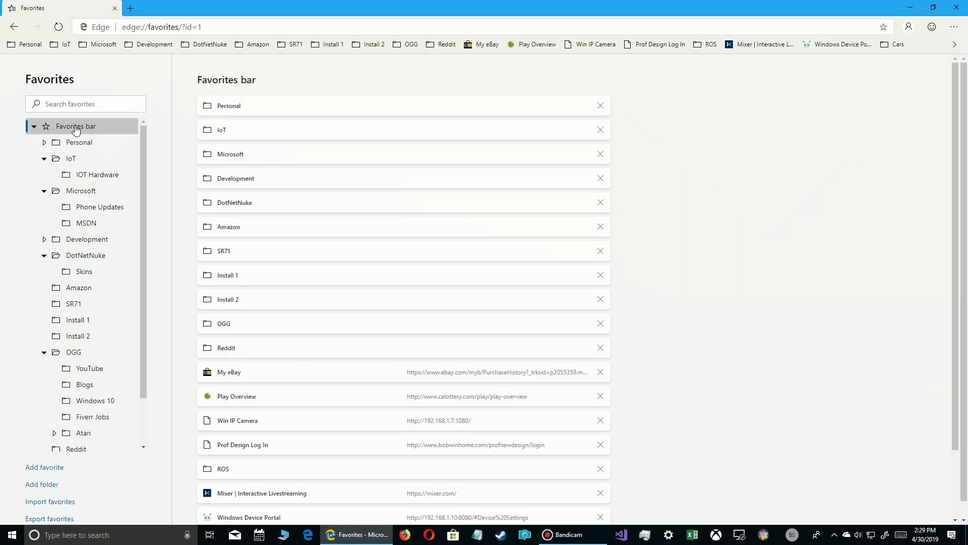
- Add a folder named 'New Favs' to the Favorites bar
left_click(45, 485)
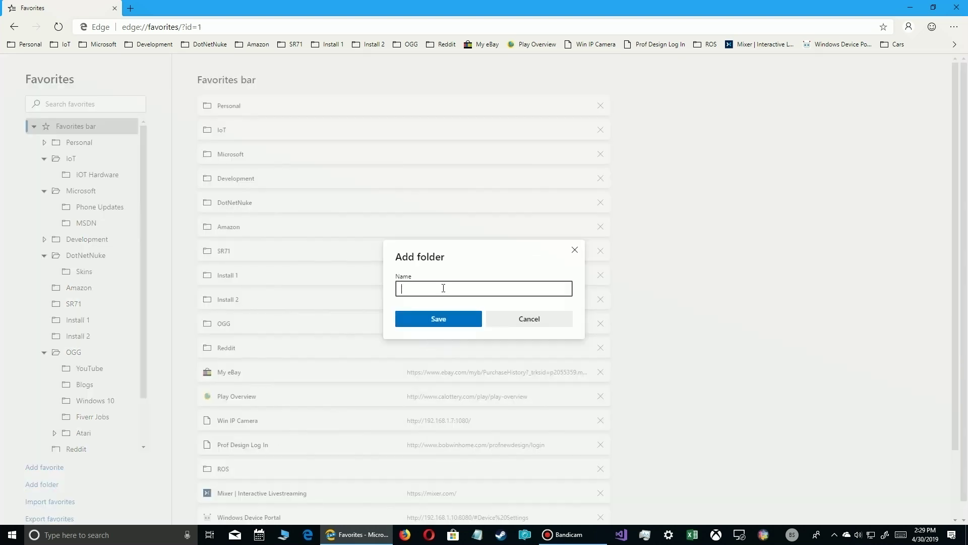
type("New Fav")
key("Return")
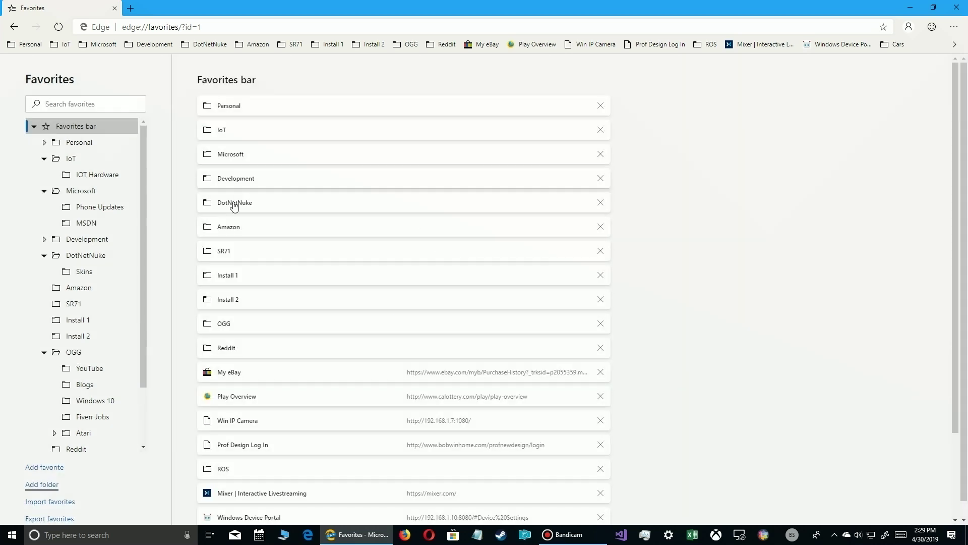
- Collapse the OGG, DotNetNuke, Microsoft and IoT folders and put the Geeking Out favorite into New Favs
scroll(102, 392, "down", 3)
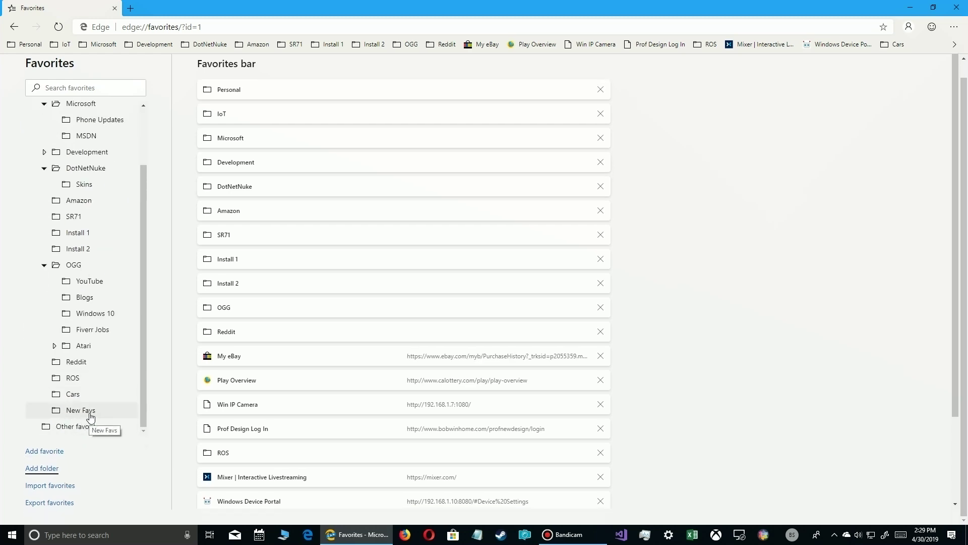
left_click(44, 265)
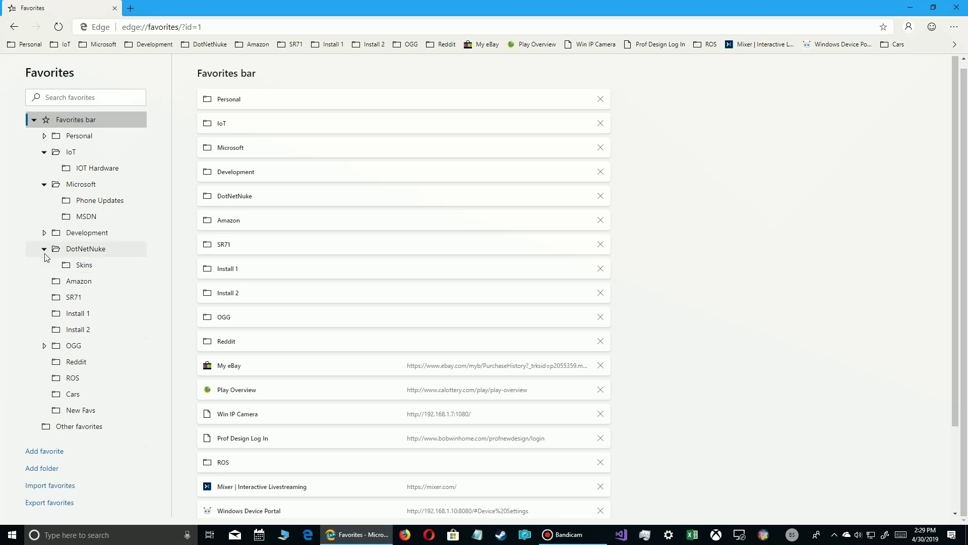
left_click(45, 249)
left_click(45, 189)
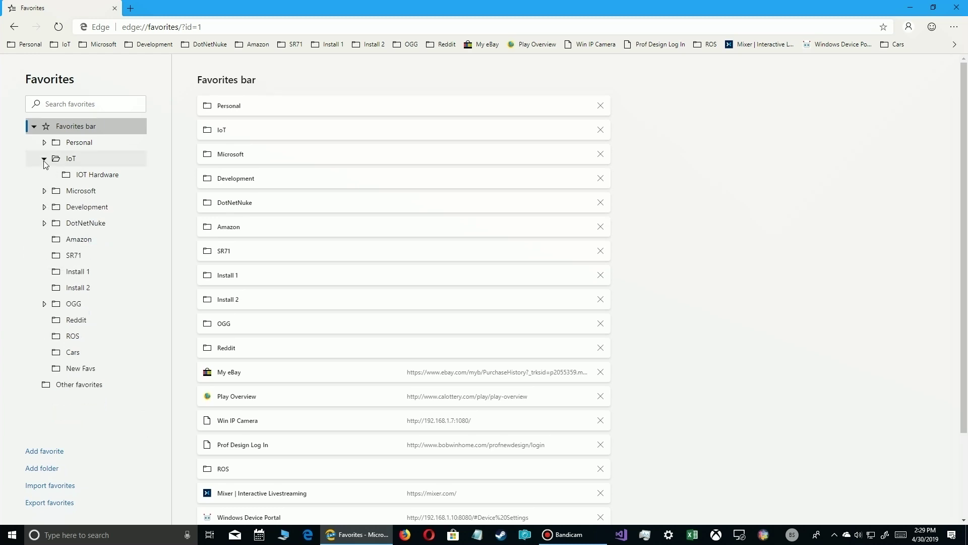
left_click(45, 158)
mouse_move(66, 352)
left_mouse_down()
mouse_move(74, 363)
mouse_move(74, 277)
mouse_move(82, 358)
left_mouse_up()
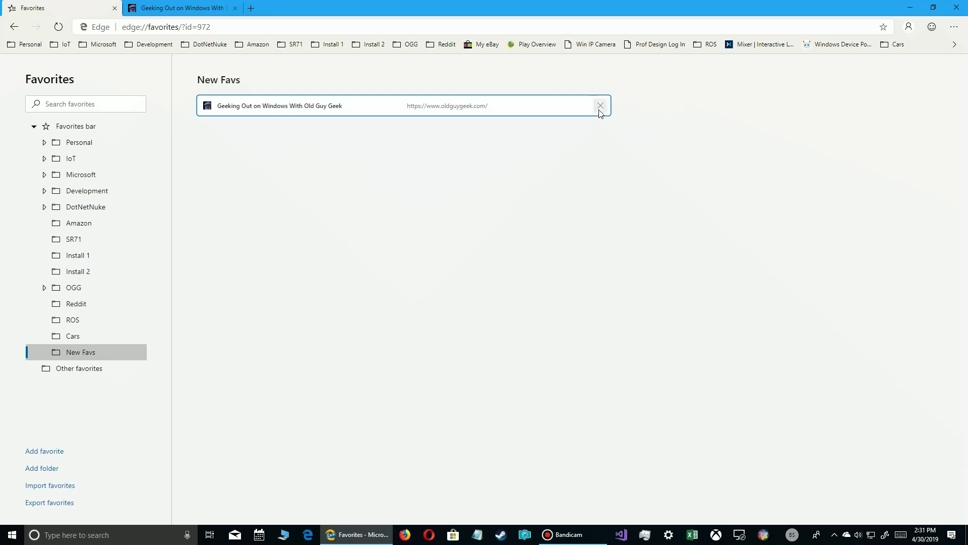
- Delete the Geeking Out favorite, then delete the empty New Favs folder from the tree
left_click(600, 107)
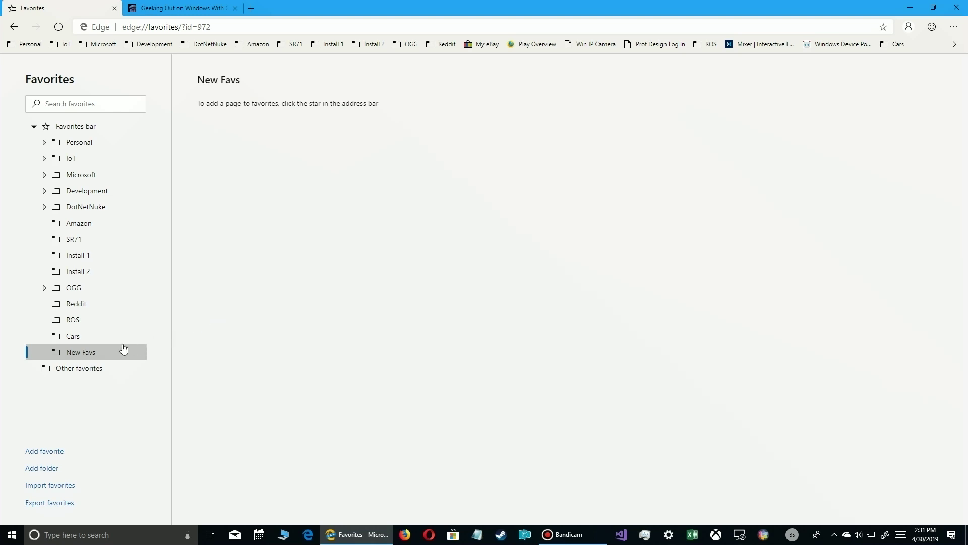
right_click(70, 352)
left_click(99, 371)
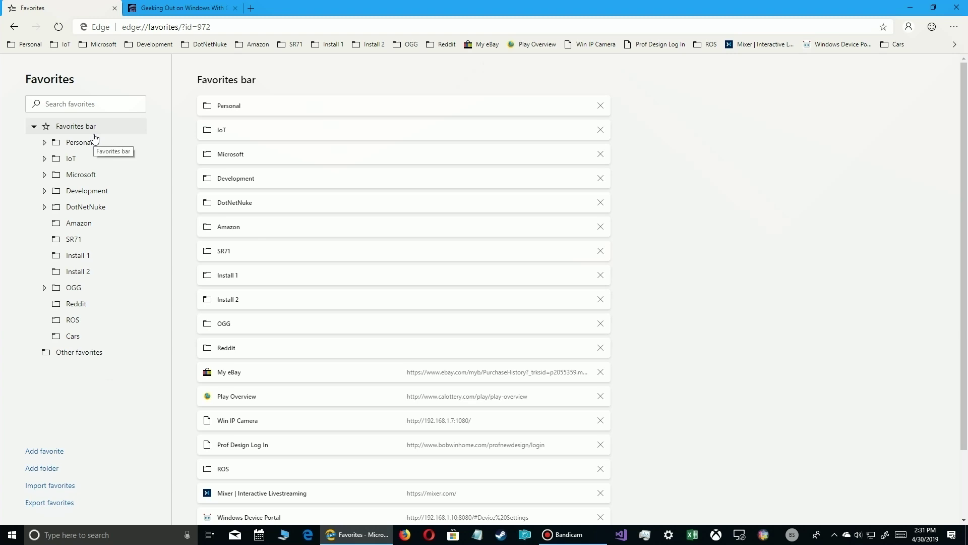
left_click(72, 103)
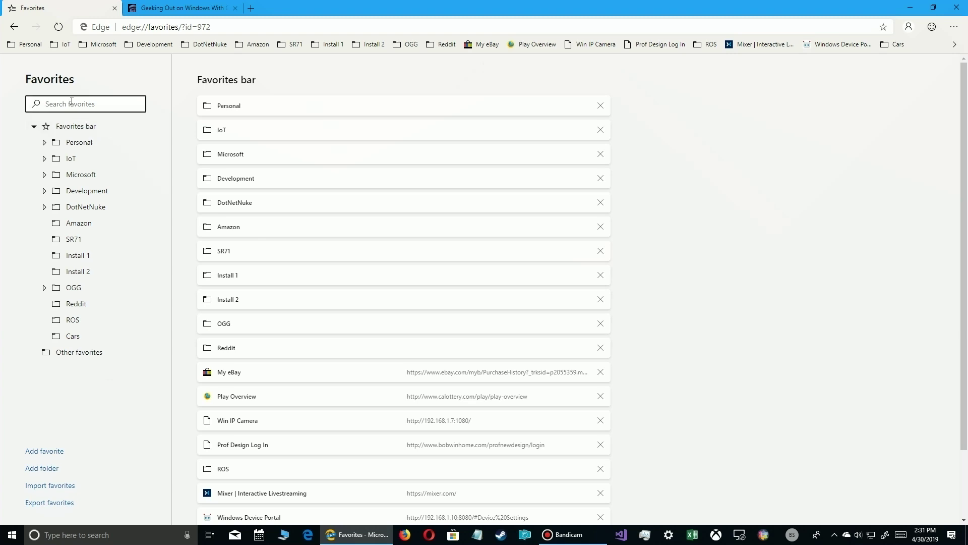
- Search favorites for 'windows', then replace the term with 'oldguygeek' to list five matches
type("windows")
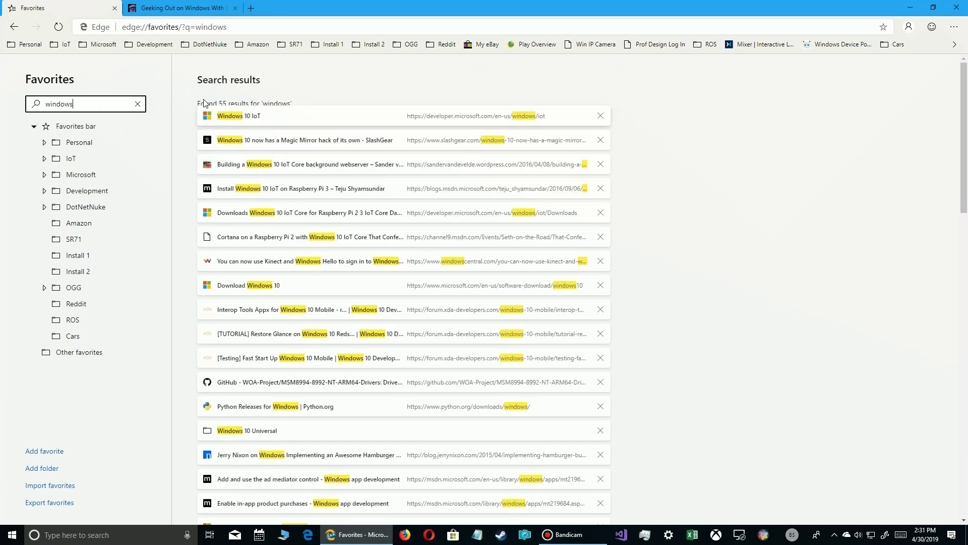
scroll(363, 189, "down", 3)
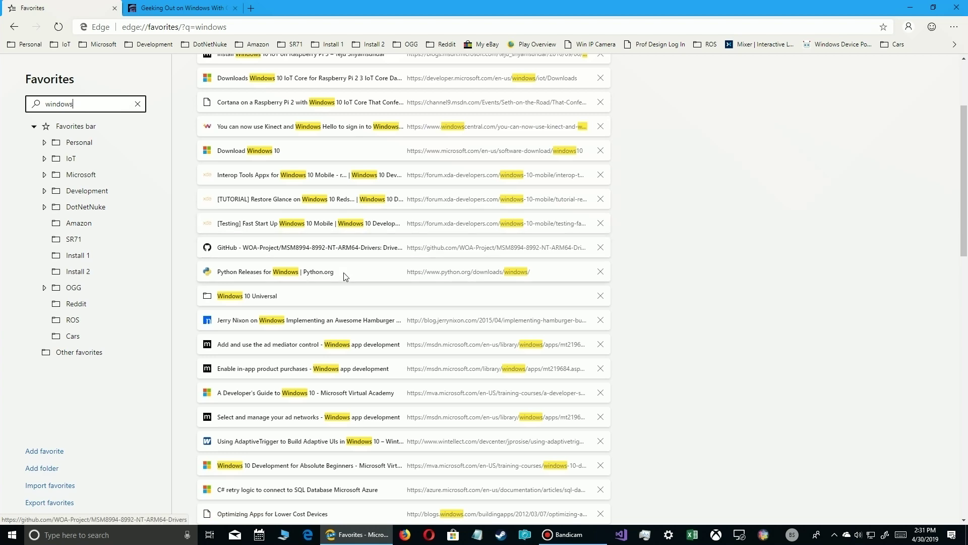
scroll(362, 309, "down", 1)
scroll(362, 309, "down", 12)
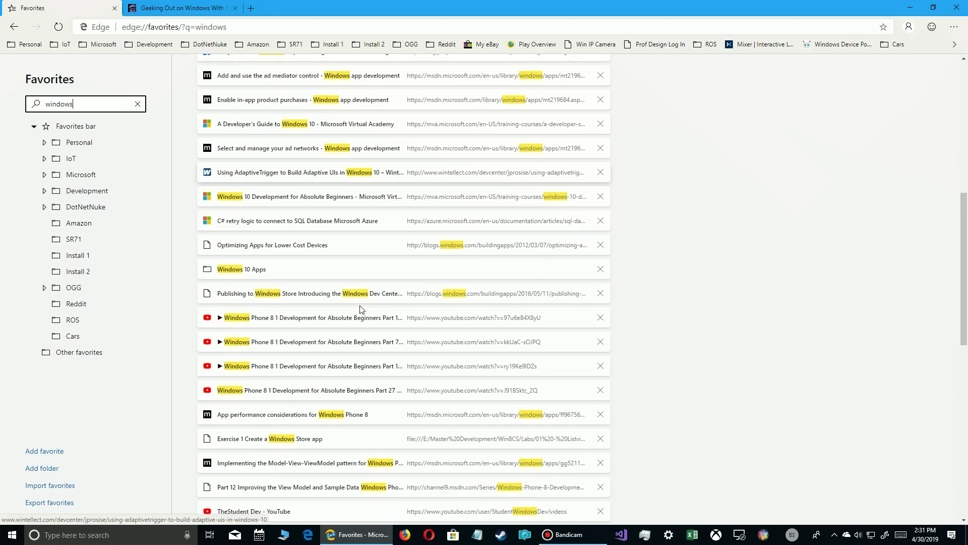
scroll(361, 310, "down", 5)
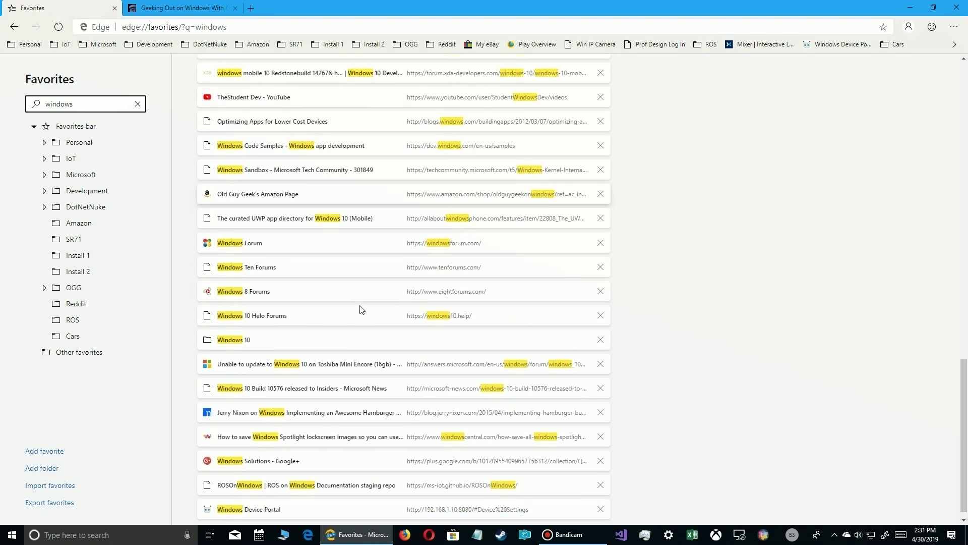
double_click(85, 102)
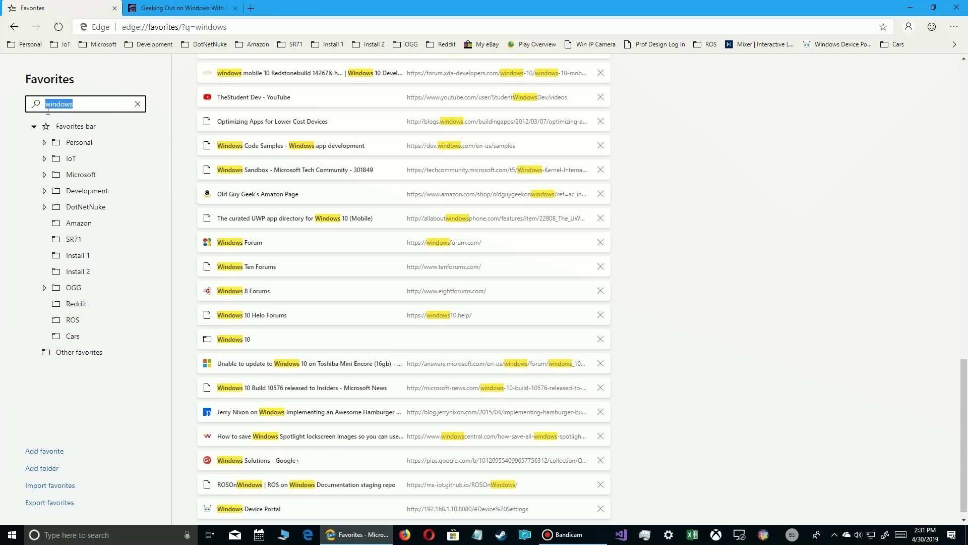
type("oldguyg")
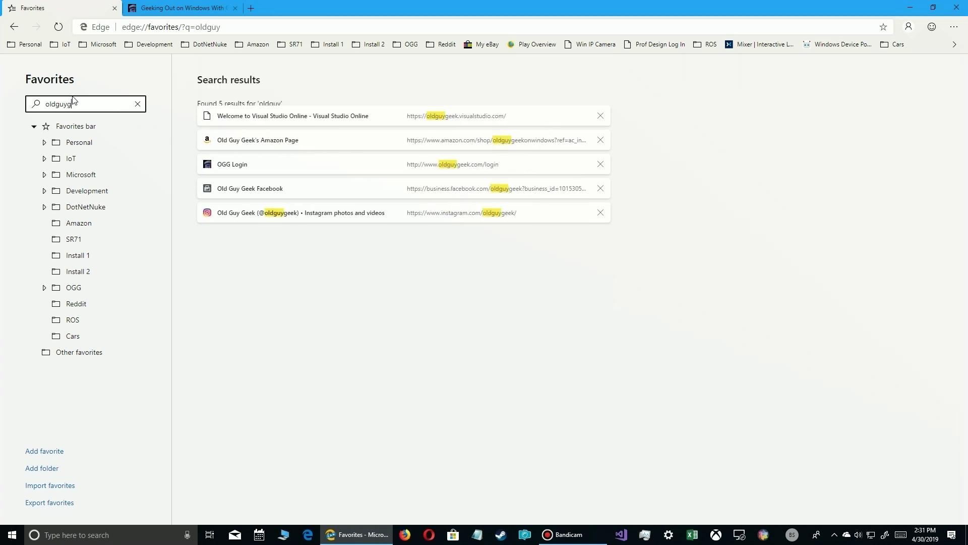
type("eek")
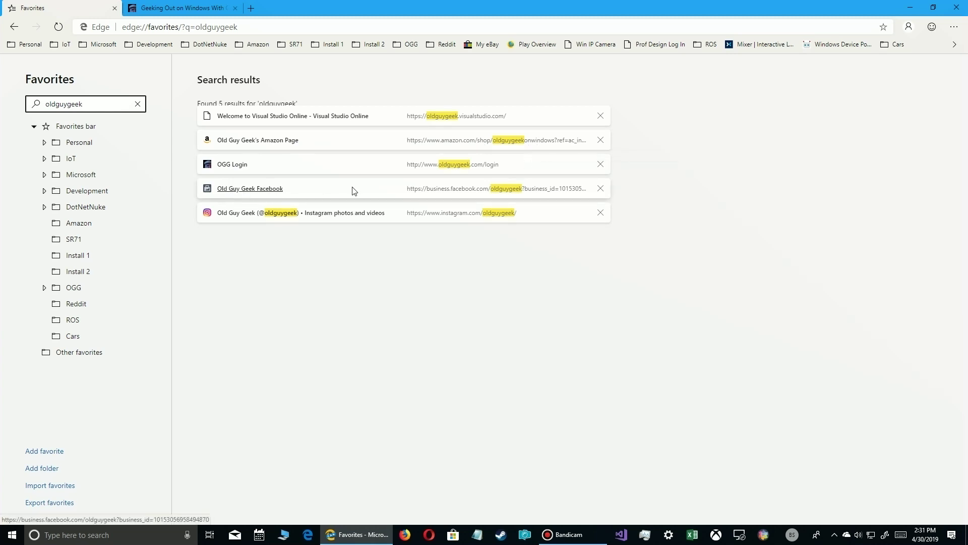
left_click_drag(348, 217, 10, 264)
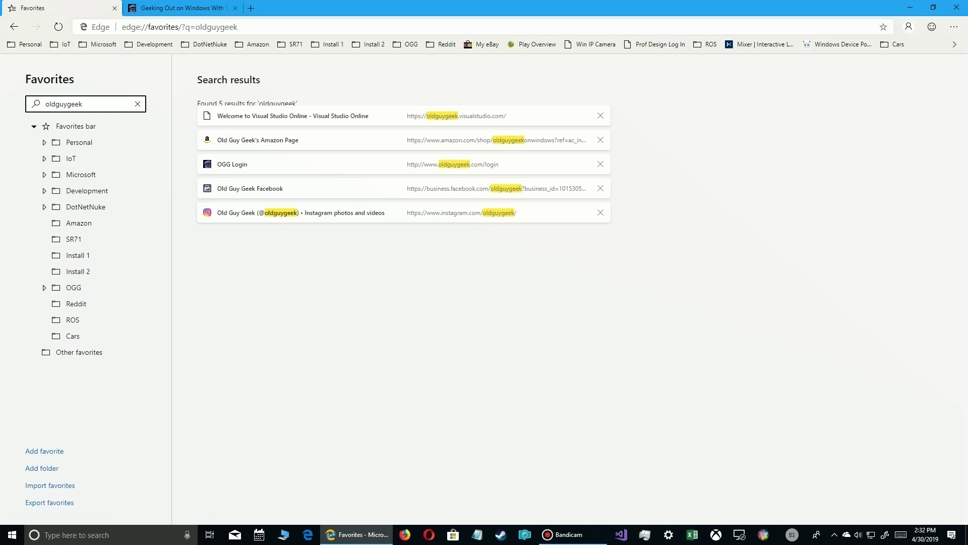
- Review the Instagram favorite's name and URL in its edit dialog, then cancel without changing them
right_click(256, 214)
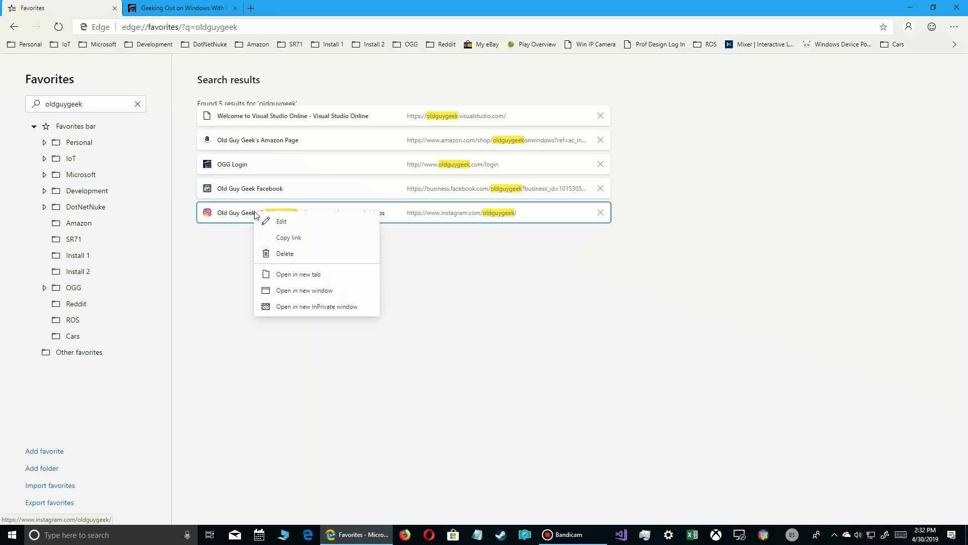
left_click(289, 227)
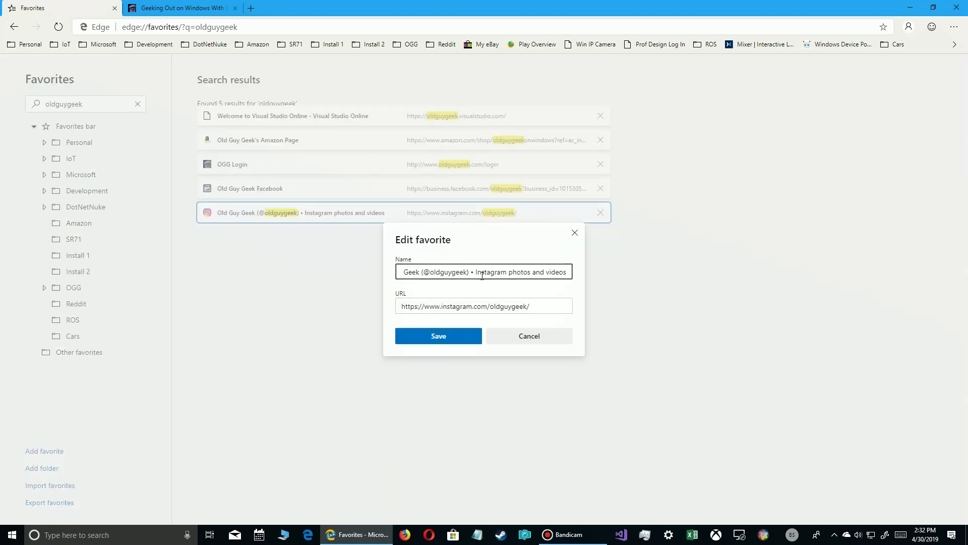
left_click(541, 343)
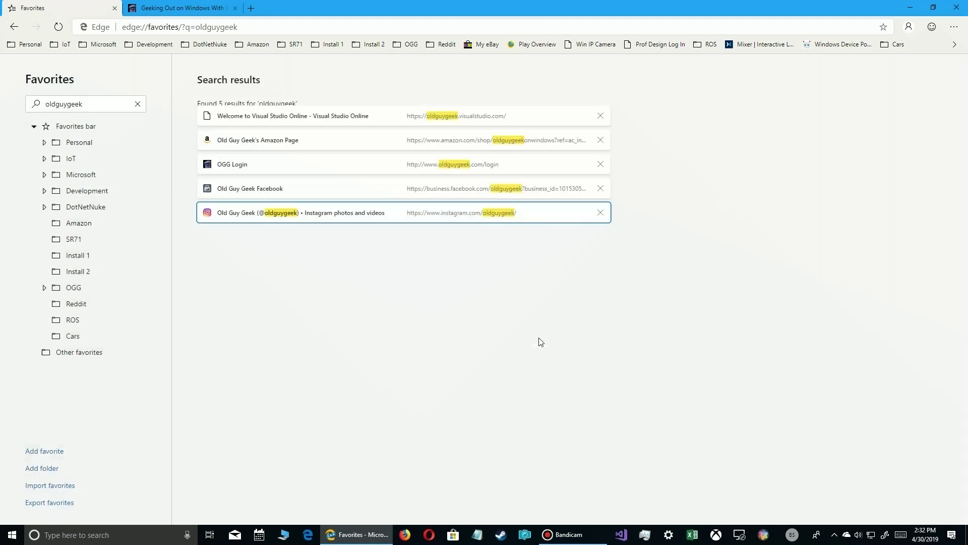